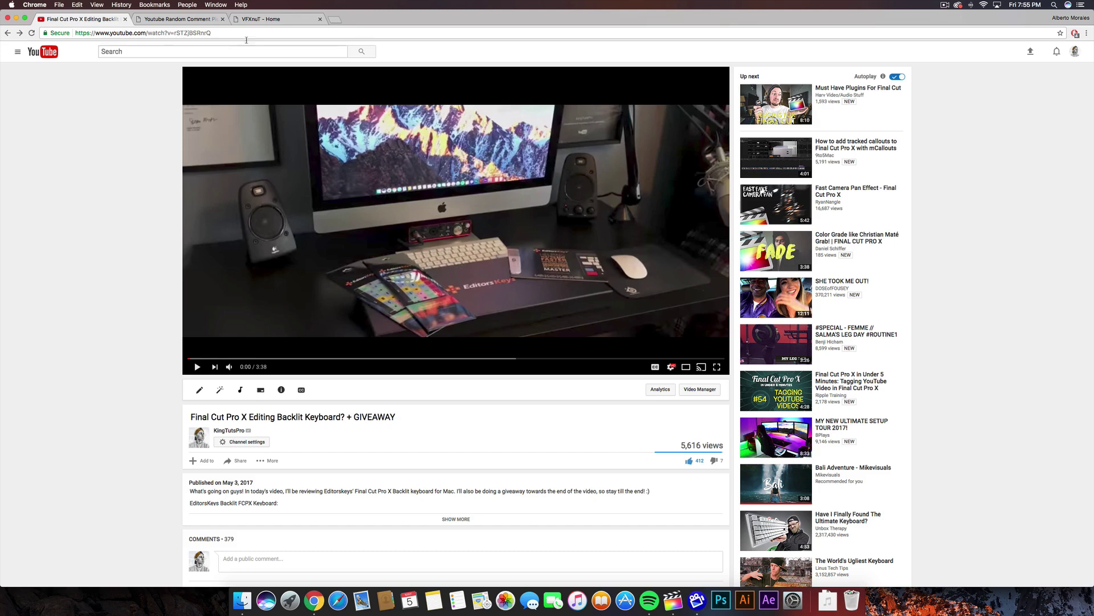
# Switch to the VFXnuT home page tab in Chrome.
pyautogui.click(258, 20)
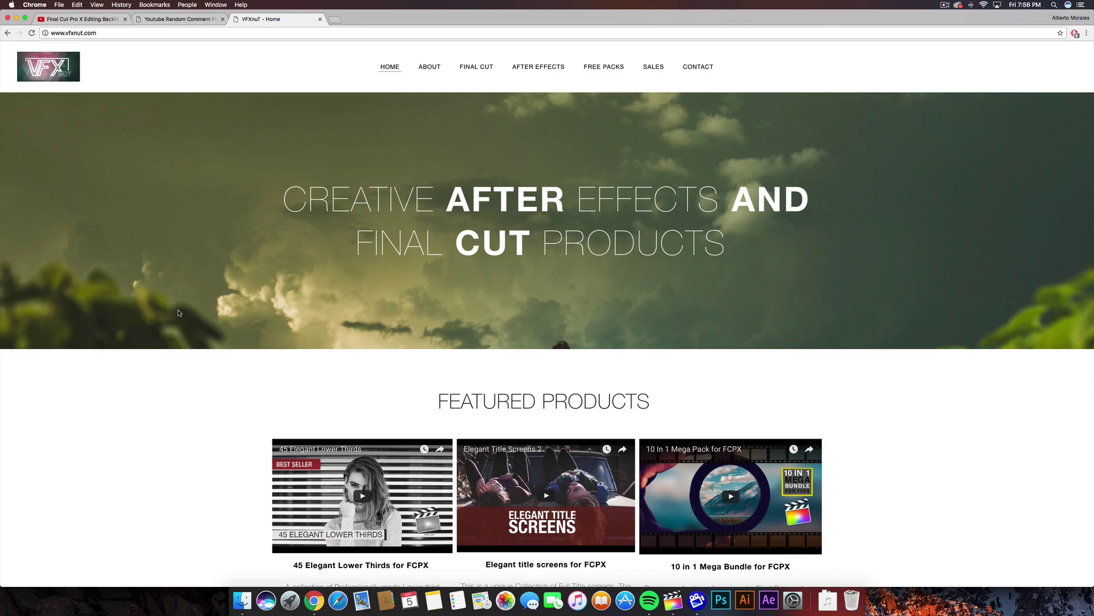
# Browse the VFXnuT Featured Products for FCPX, then return to the YouTube giveaway video.
pyautogui.scroll(-6, 179, 313)
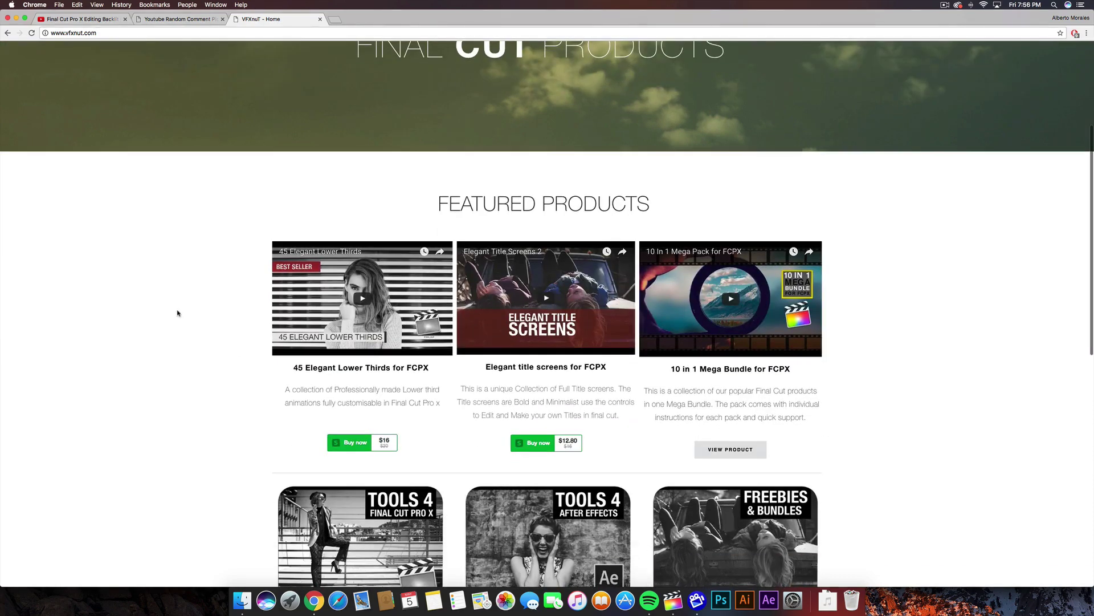
pyautogui.scroll(-4, 979, 371)
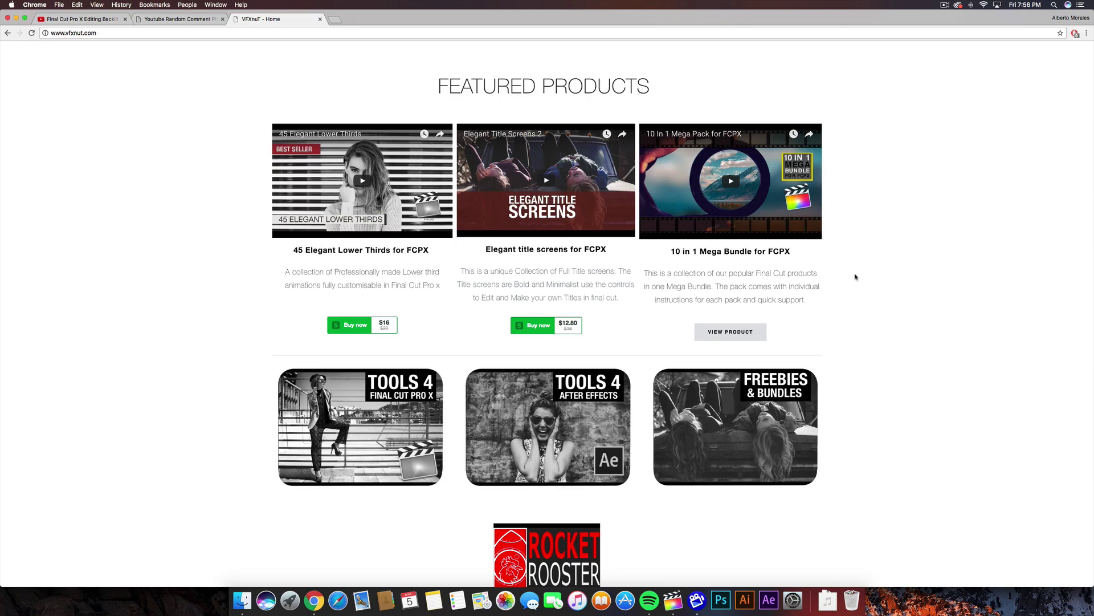
pyautogui.scroll(2, 855, 277)
pyautogui.scroll(1, 863, 276)
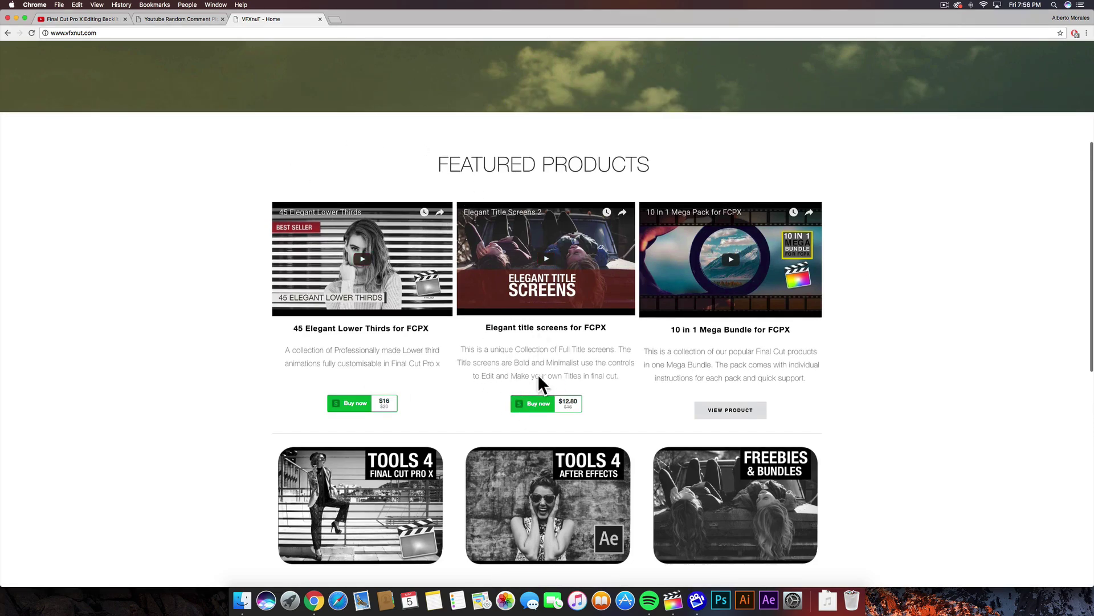
pyautogui.scroll(8, 370, 168)
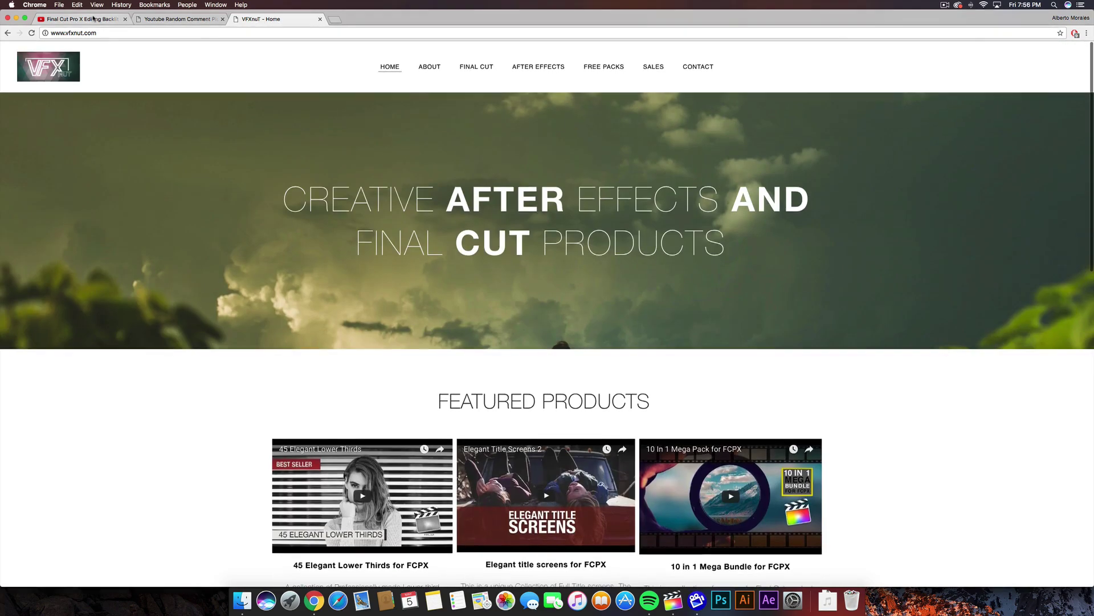
pyautogui.press('super+1')
pyautogui.scroll(-7, 120, 158)
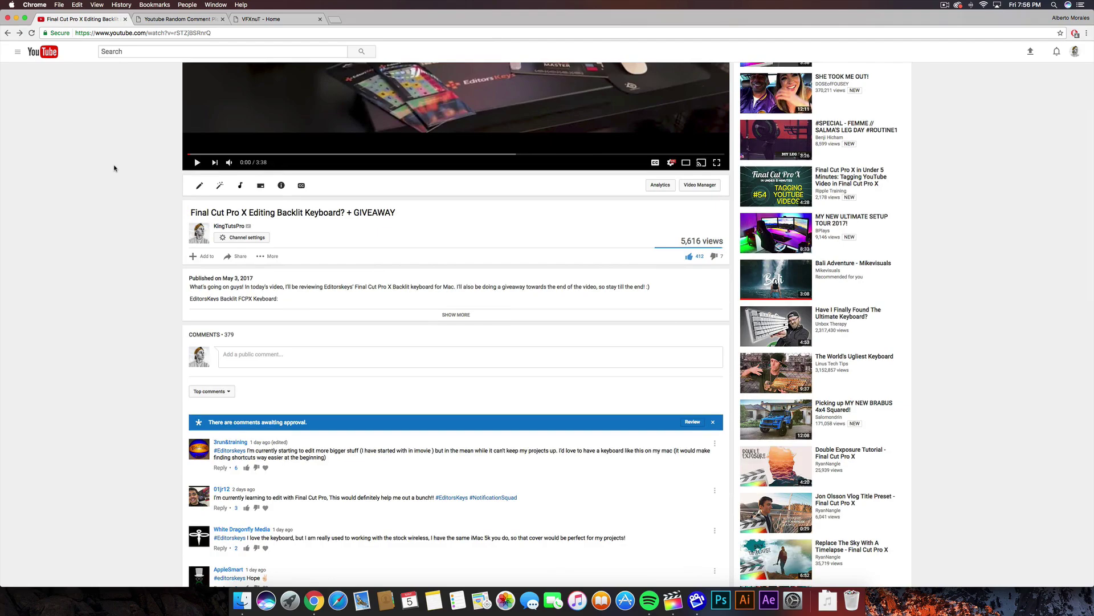
# Read through the giveaway video's comments, then move to the Random Comment Picker tab.
pyautogui.scroll(6, 116, 171)
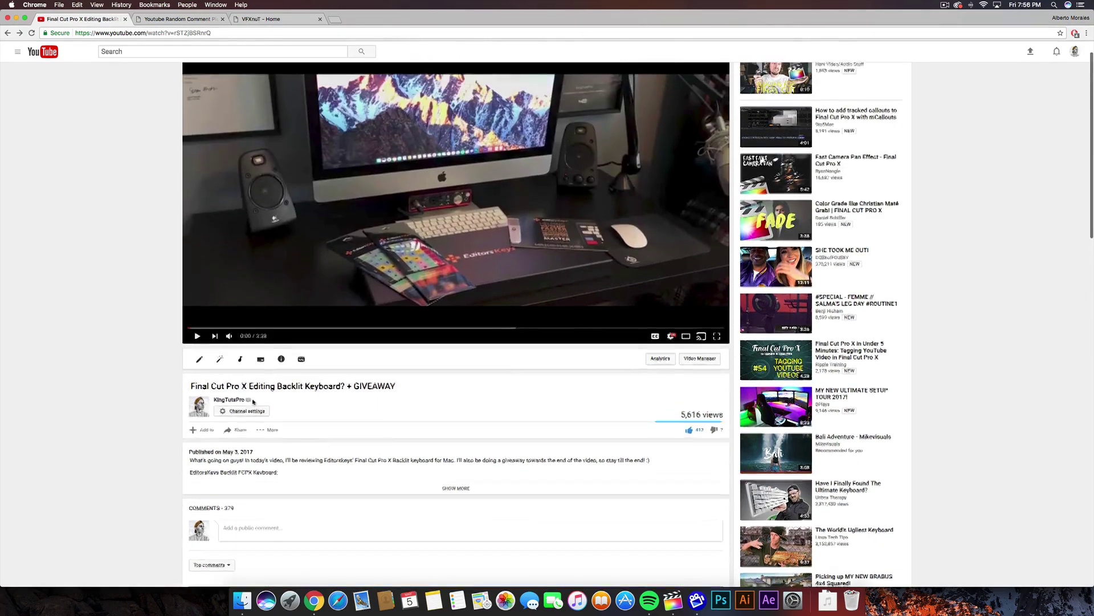
pyautogui.scroll(-7, 148, 342)
pyautogui.scroll(3, 163, 418)
pyautogui.scroll(2, 165, 413)
pyautogui.scroll(-6, 173, 387)
pyautogui.scroll(10, 178, 365)
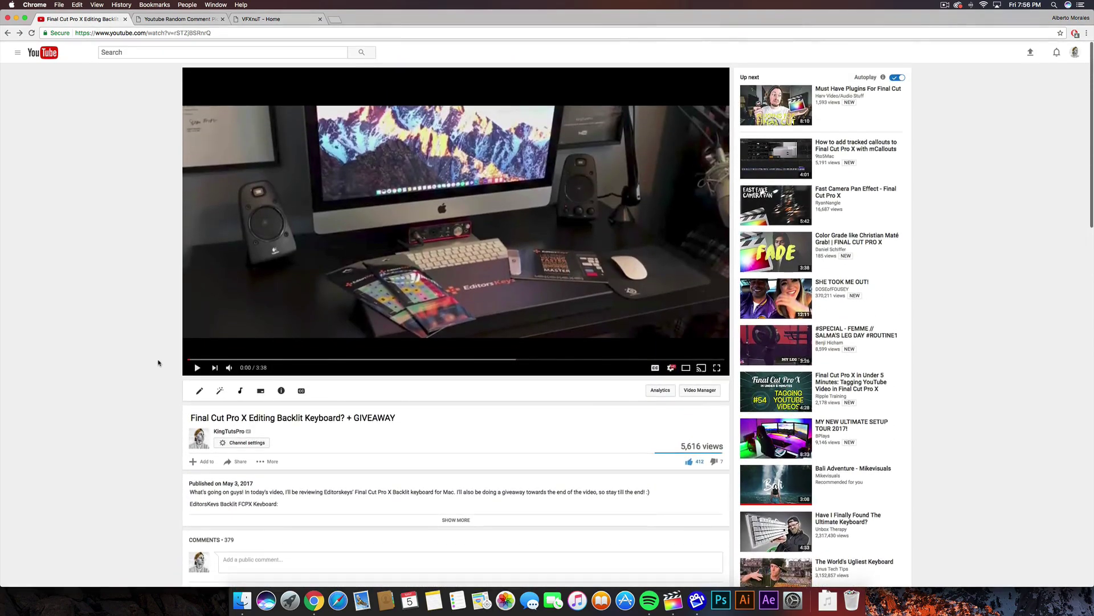
pyautogui.scroll(-4, 437, 178)
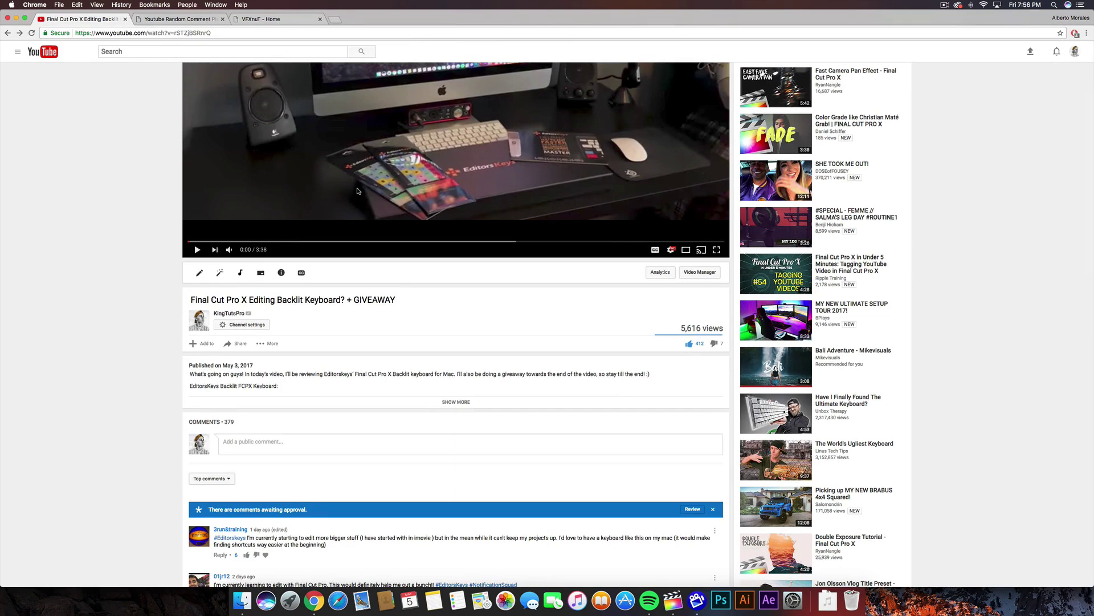
pyautogui.scroll(-5, 171, 181)
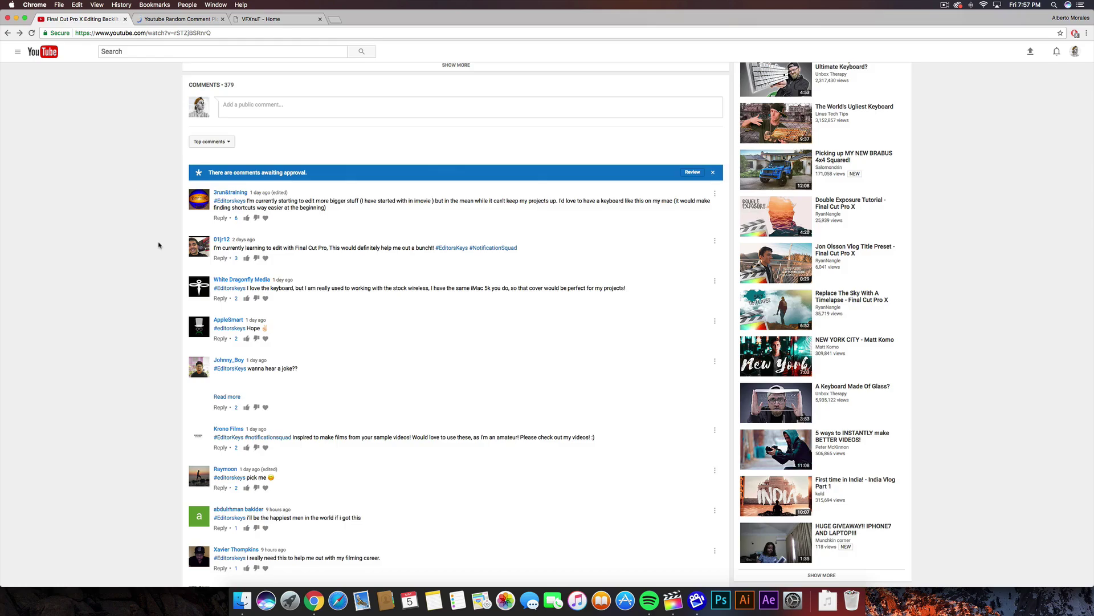
pyautogui.scroll(-2, 160, 245)
pyautogui.scroll(3, 159, 246)
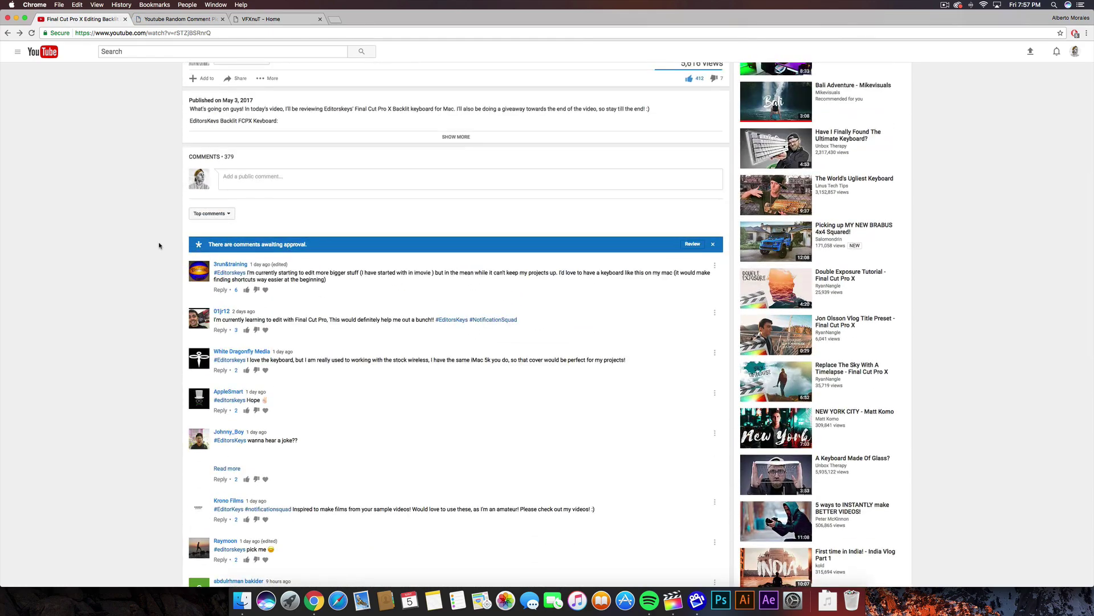
pyautogui.hotkey('ctrl', 'Tab')
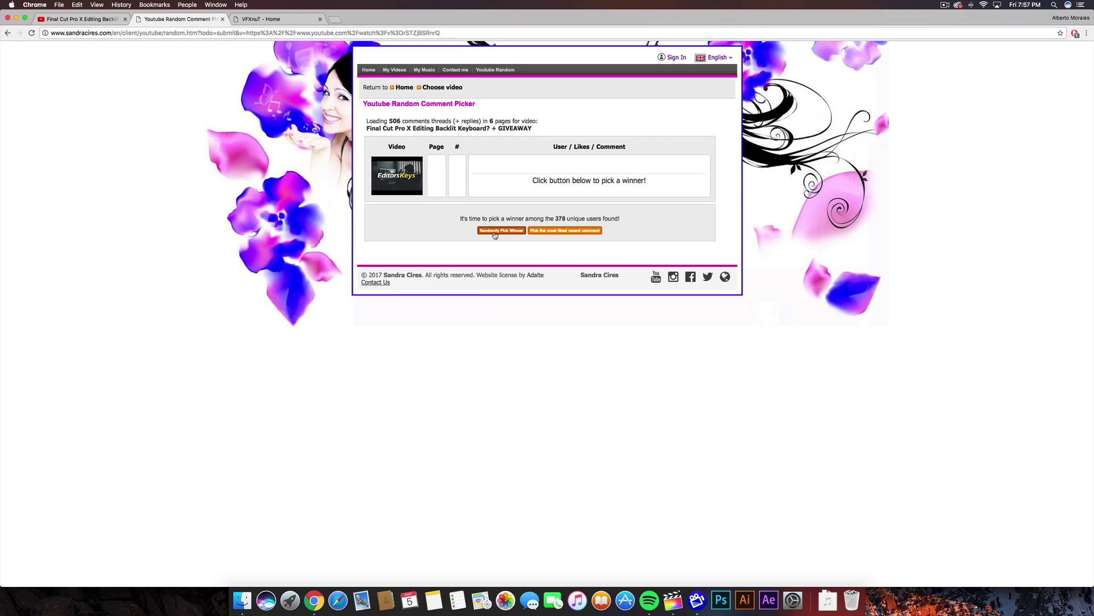
# Draw a random winner twice, ending with comment #356 from page 4.
pyautogui.click(495, 233)
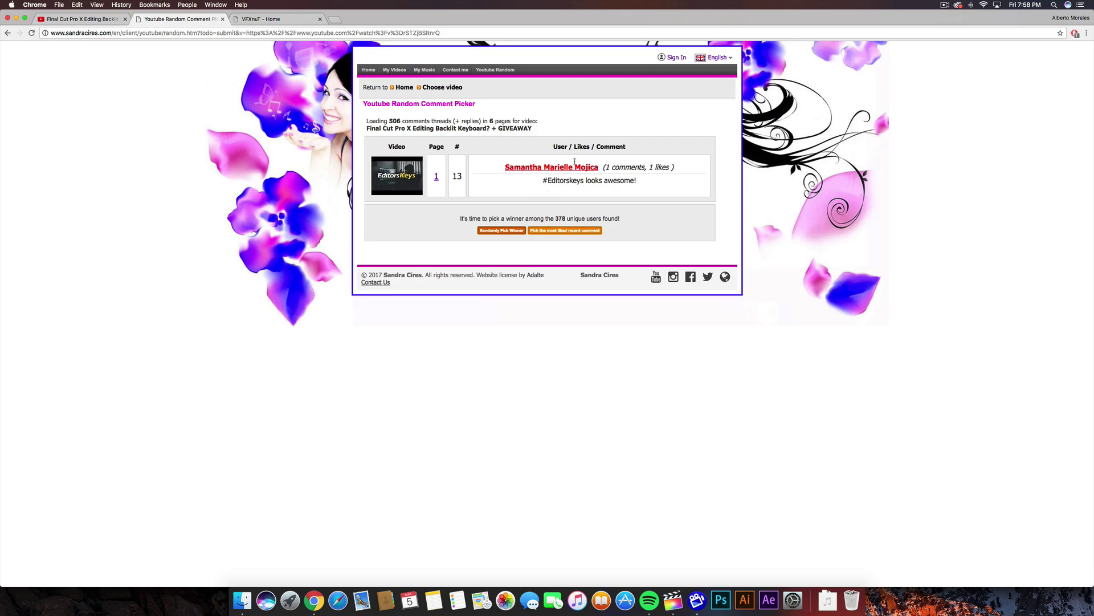
pyautogui.moveTo(505, 167); pyautogui.dragTo(599, 166)
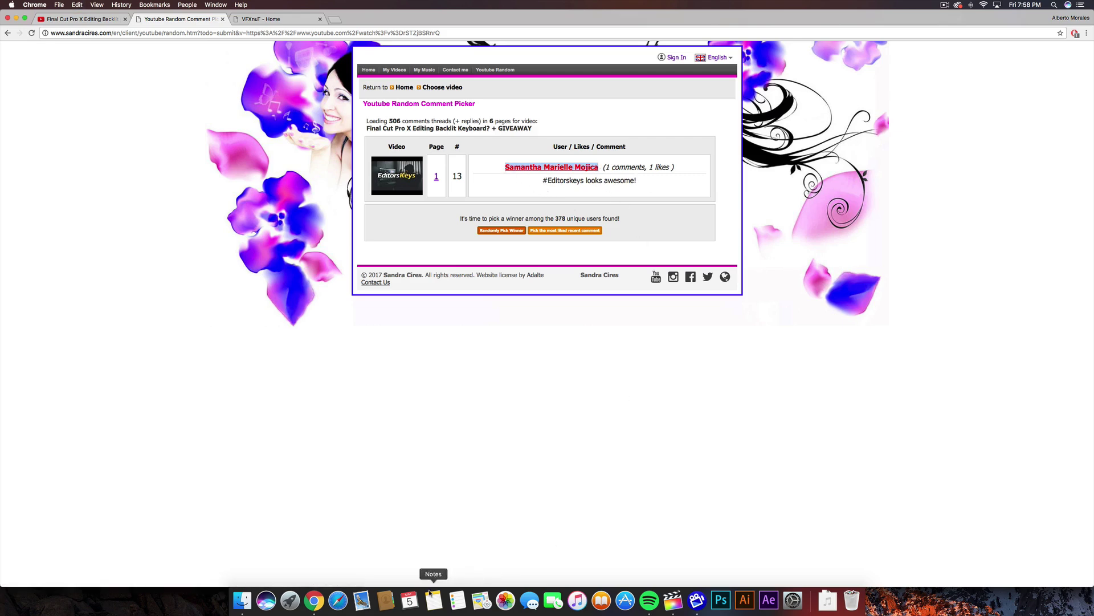
pyautogui.click(451, 221)
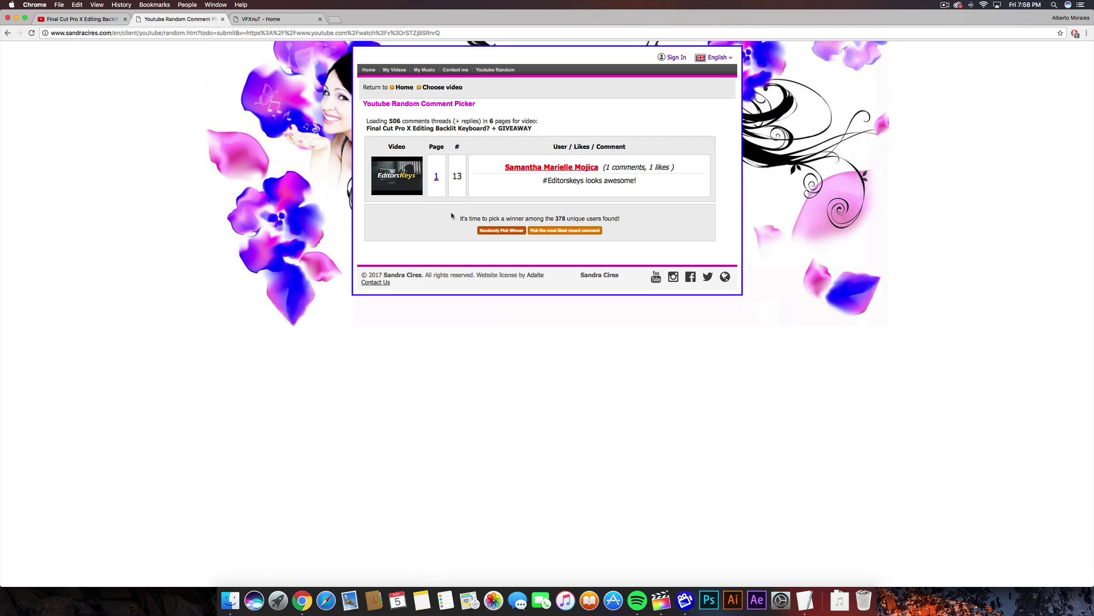
pyautogui.click(494, 231)
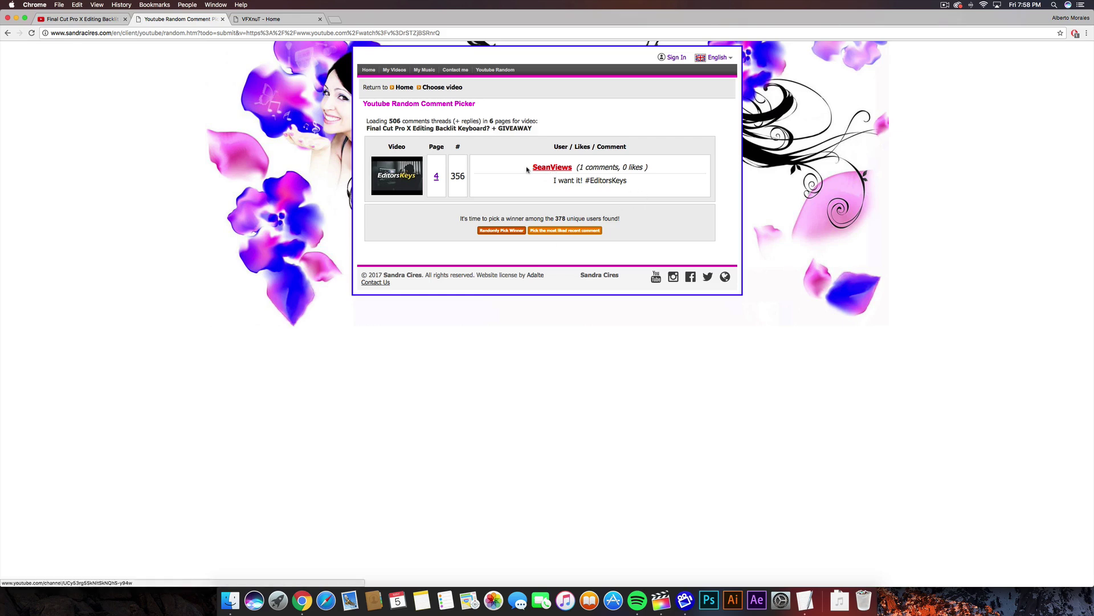
# Open a Finder window from the Dock and close it again.
pyautogui.click(230, 600)
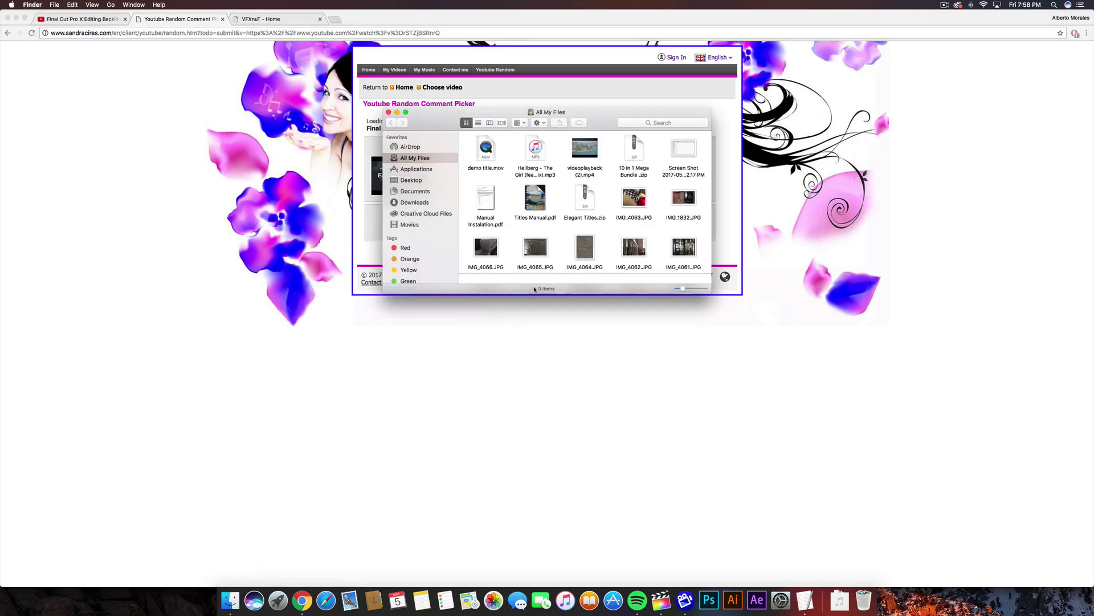
pyautogui.click(390, 113)
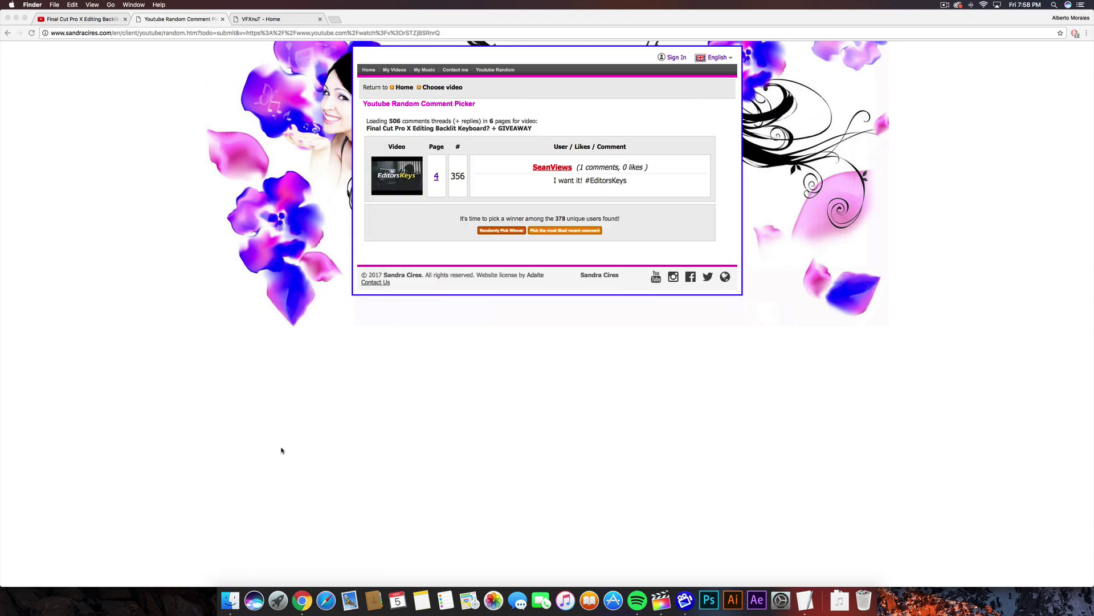
pyautogui.click(281, 478)
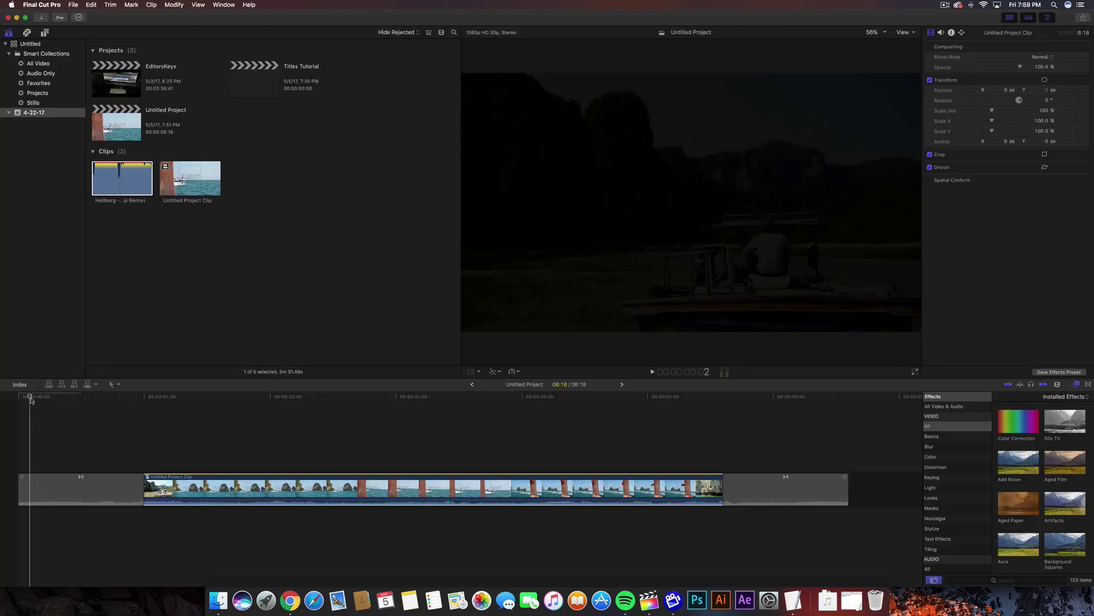
# Scrub the timeline to preview the BANGKOK / THAILAND title over the speedboat clip.
pyautogui.click(129, 397)
pyautogui.moveTo(129, 399); pyautogui.dragTo(121, 404)
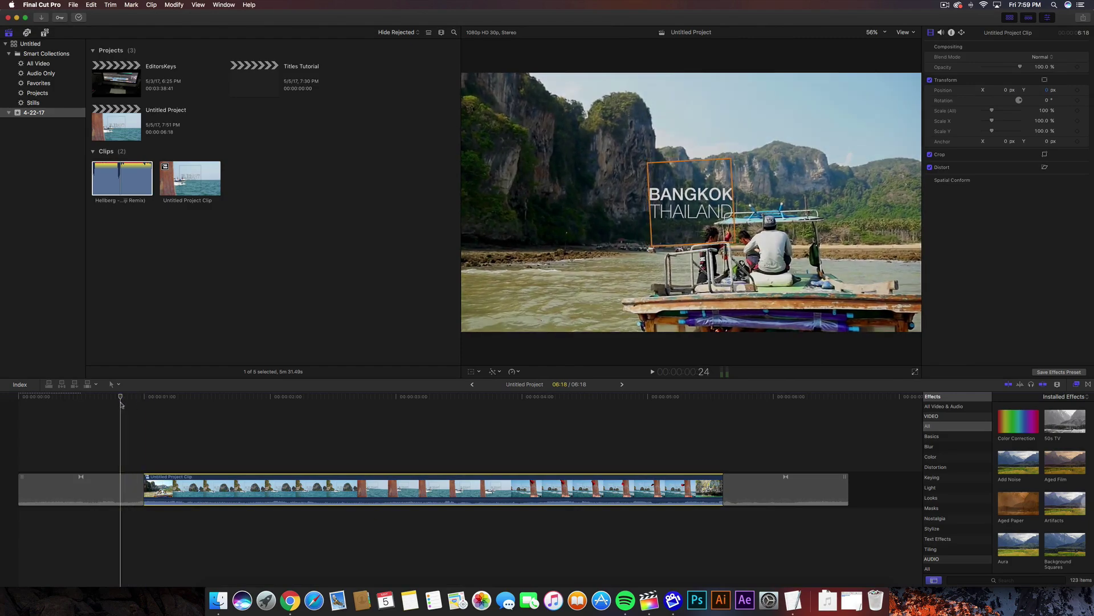
pyautogui.click(253, 406)
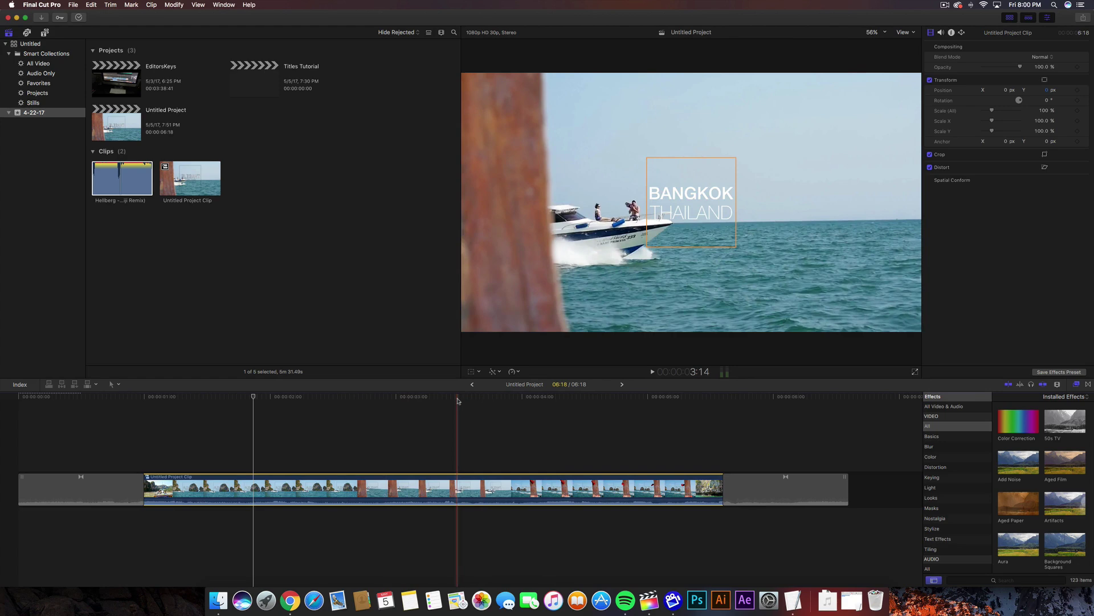
pyautogui.click(119, 399)
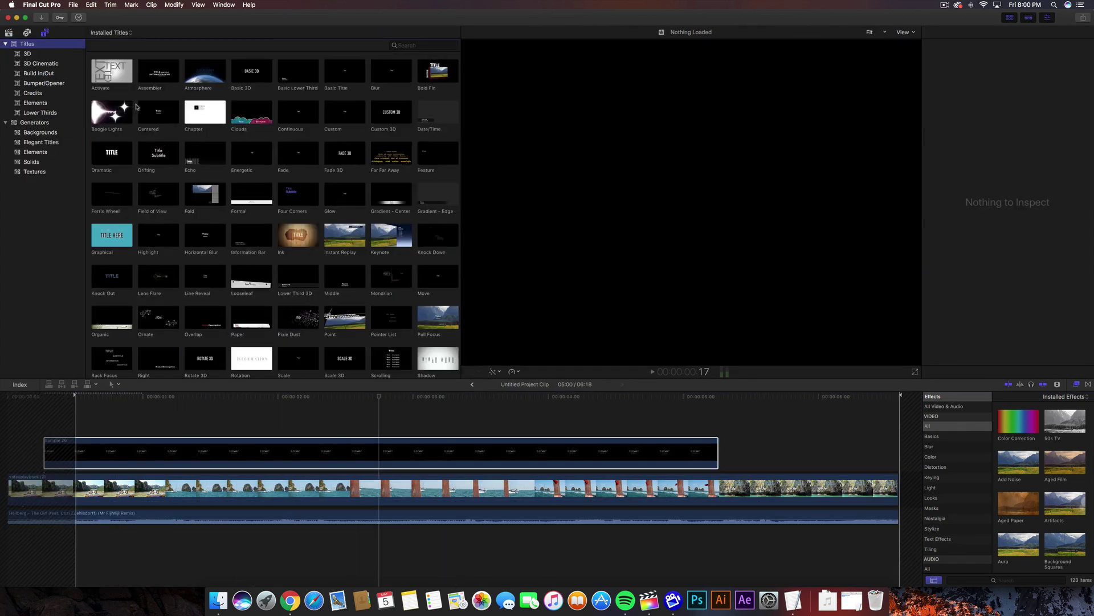
pyautogui.click(199, 449)
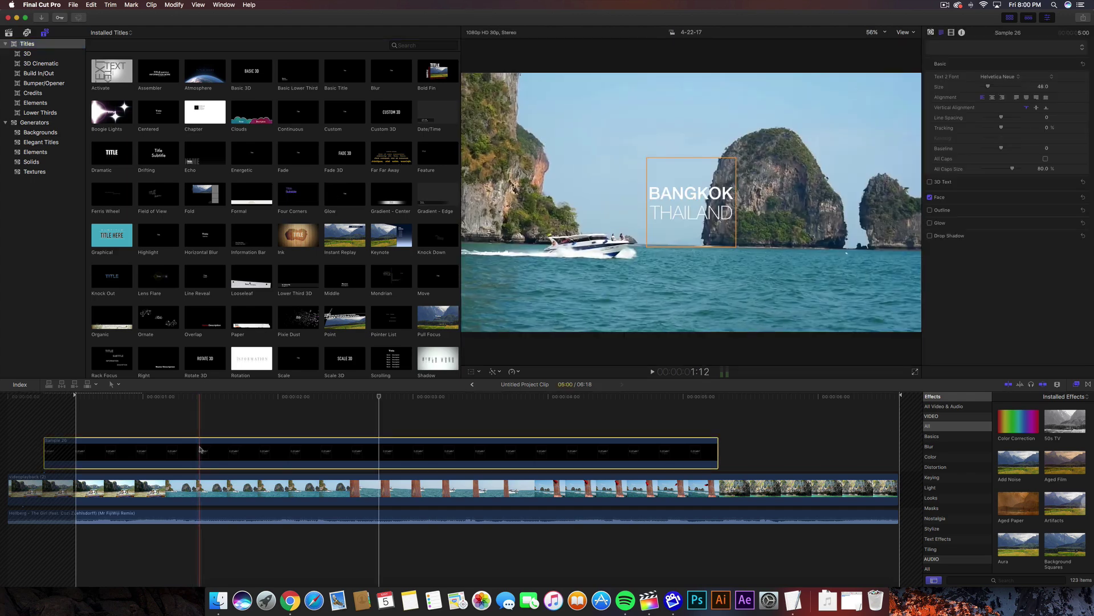
pyautogui.press('Delete')
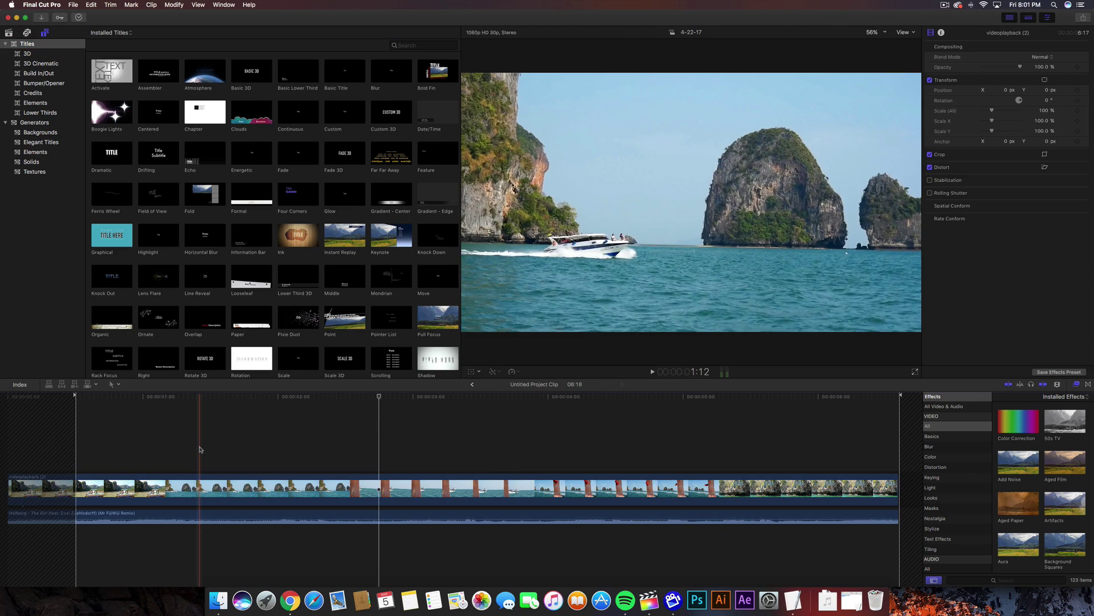
pyautogui.press('space')
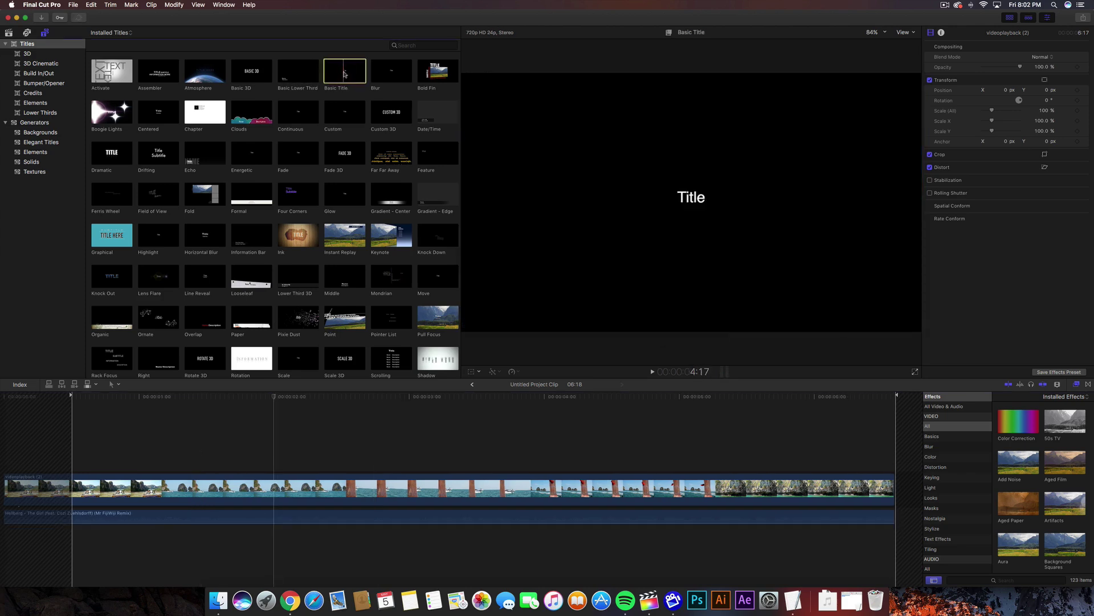
pyautogui.click(151, 117)
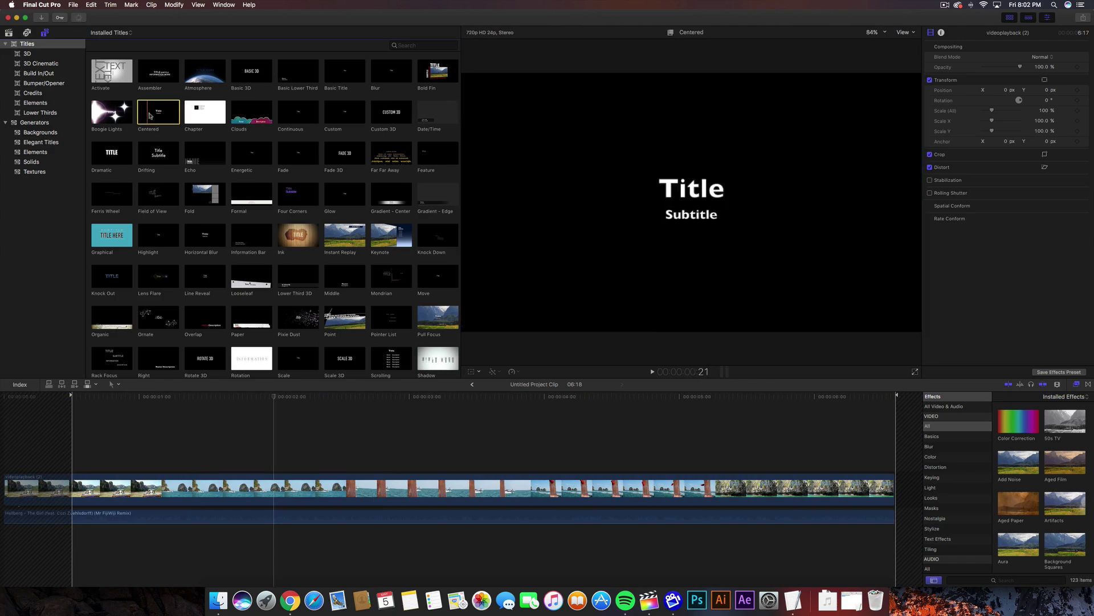
pyautogui.click(335, 124)
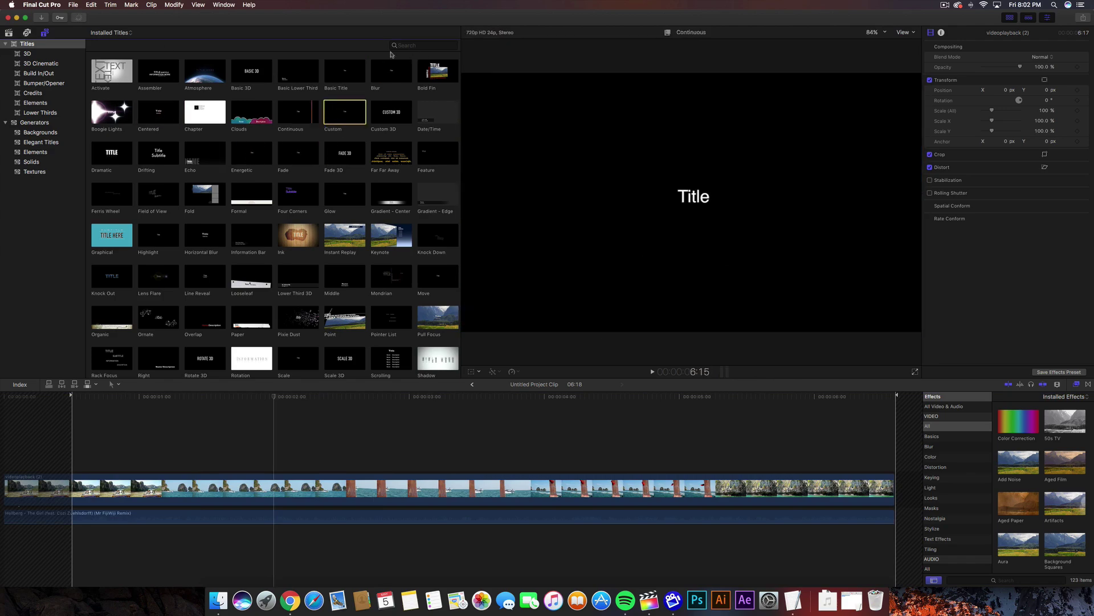
pyautogui.click(401, 197)
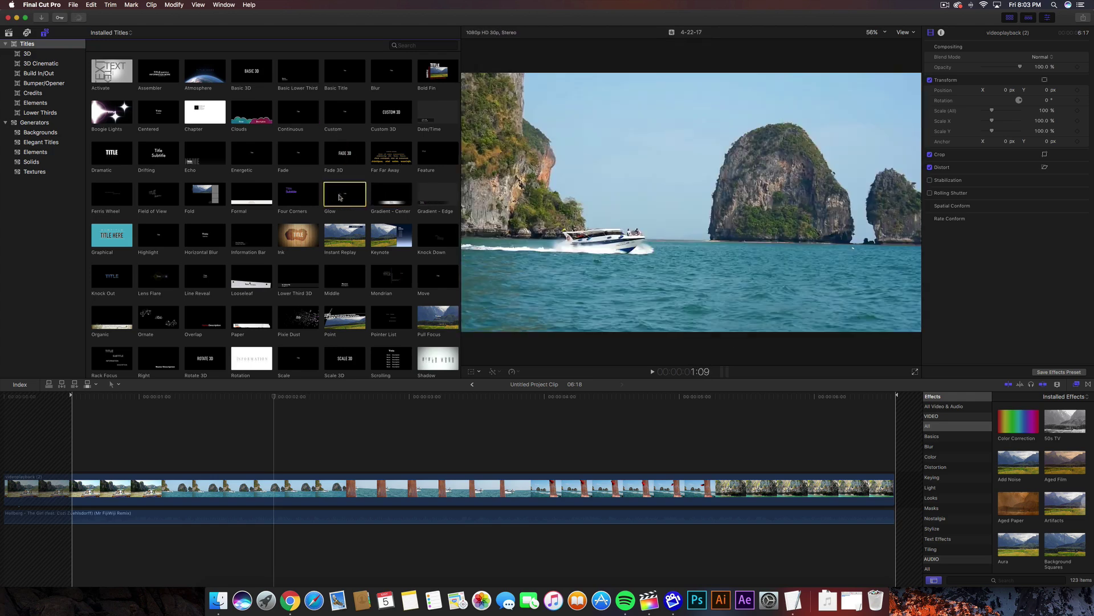
pyautogui.click(255, 198)
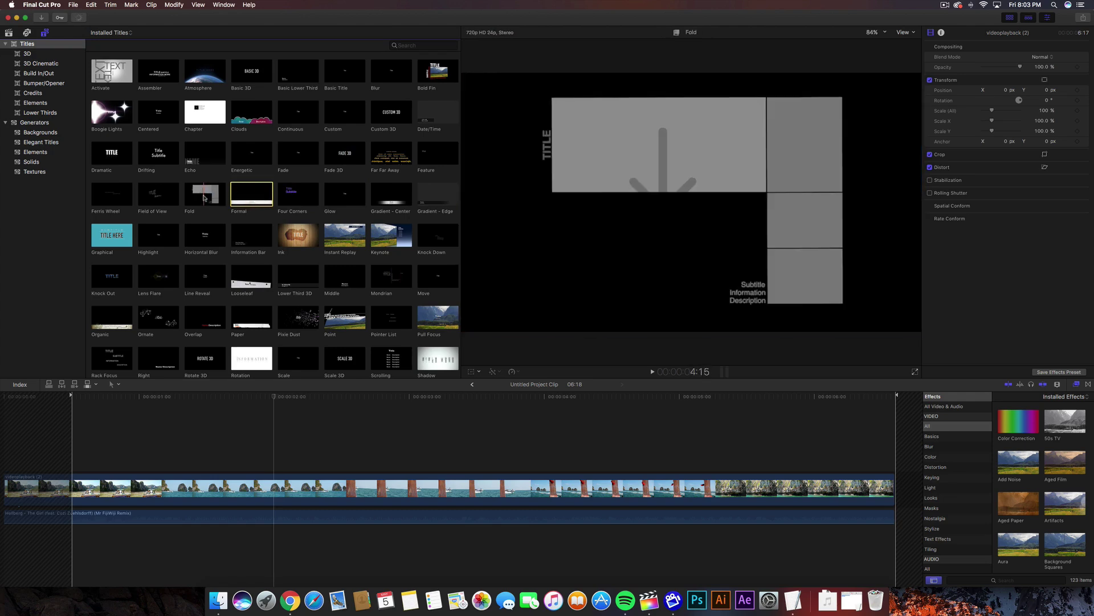
pyautogui.click(131, 239)
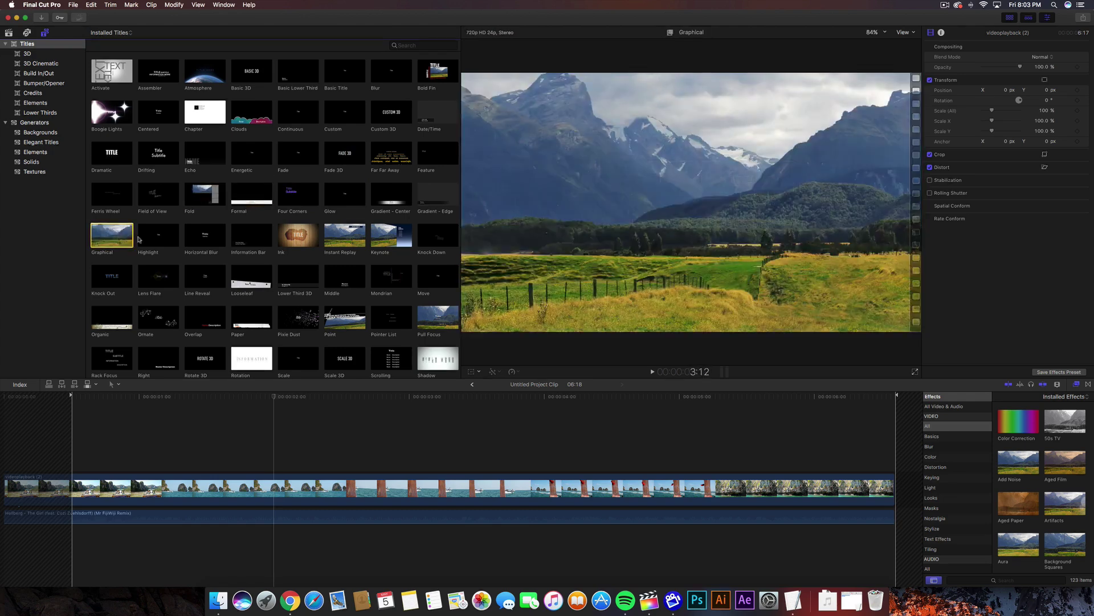
pyautogui.click(174, 239)
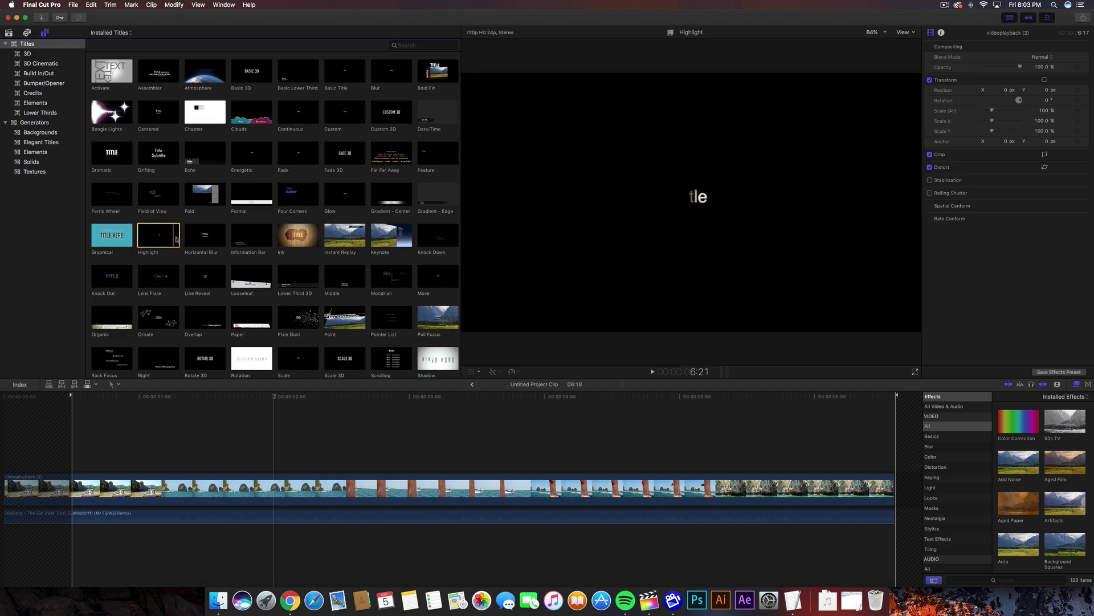
pyautogui.click(408, 162)
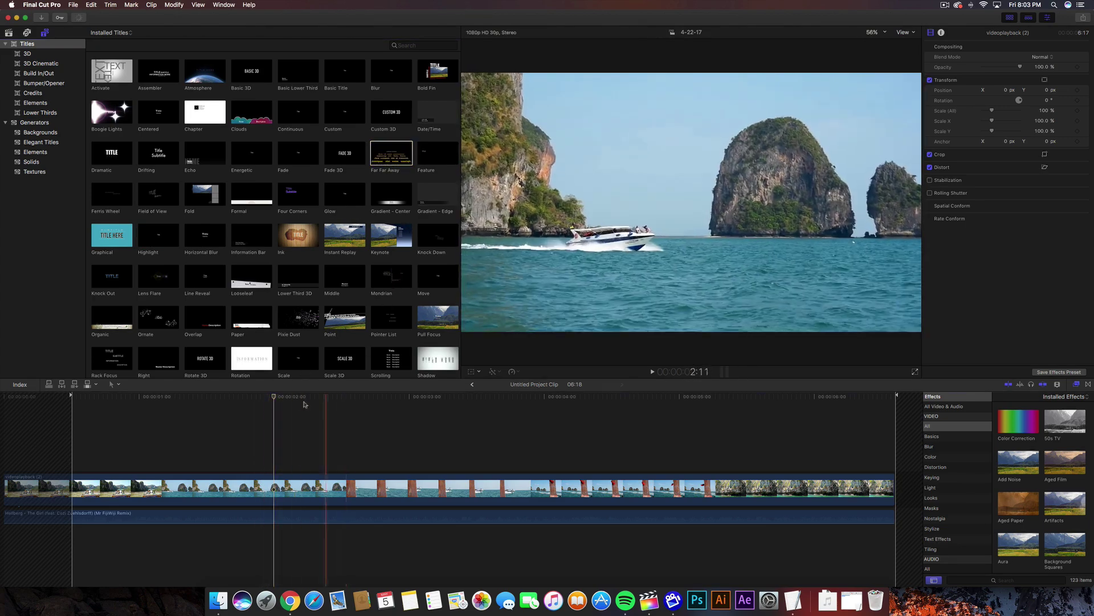
pyautogui.scroll(-1, 271, 305)
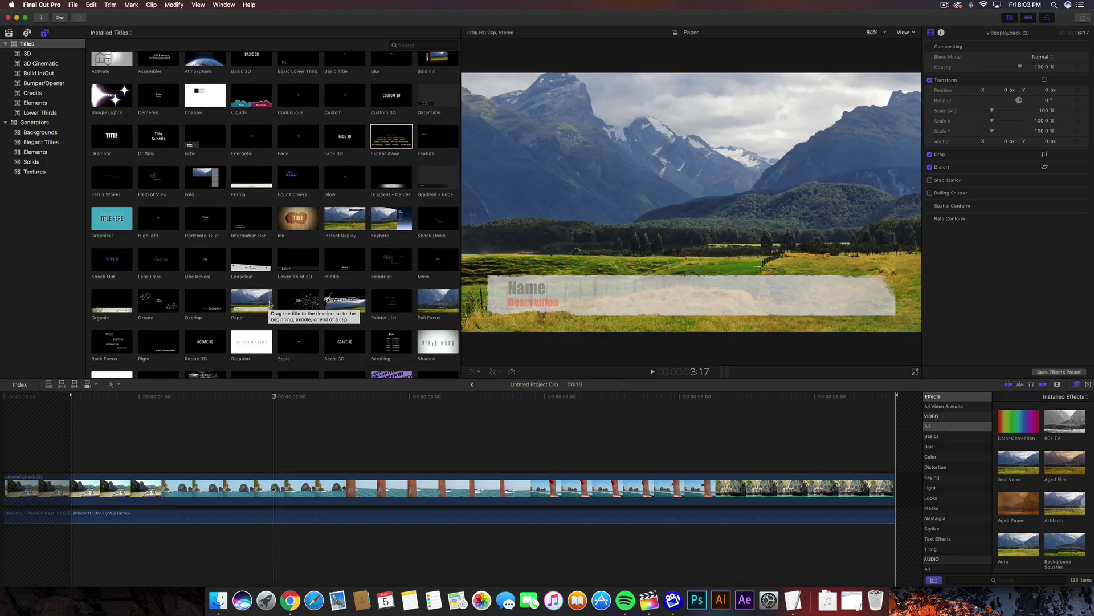
pyautogui.click(244, 264)
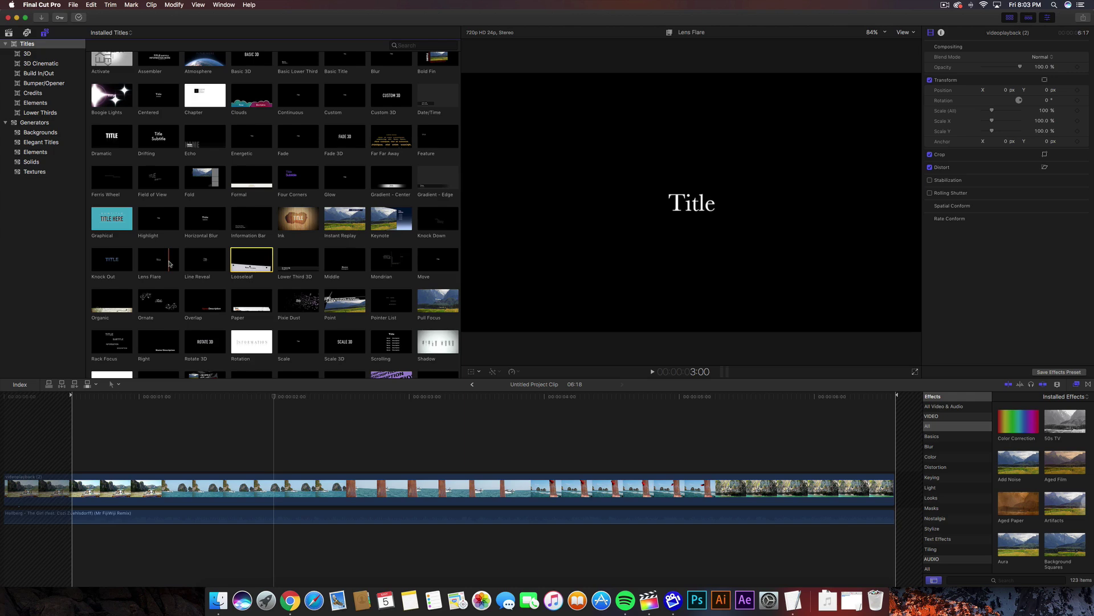
# Add the Knock Out title to the timeline, then delete it.
pyautogui.scroll(-3, 222, 243)
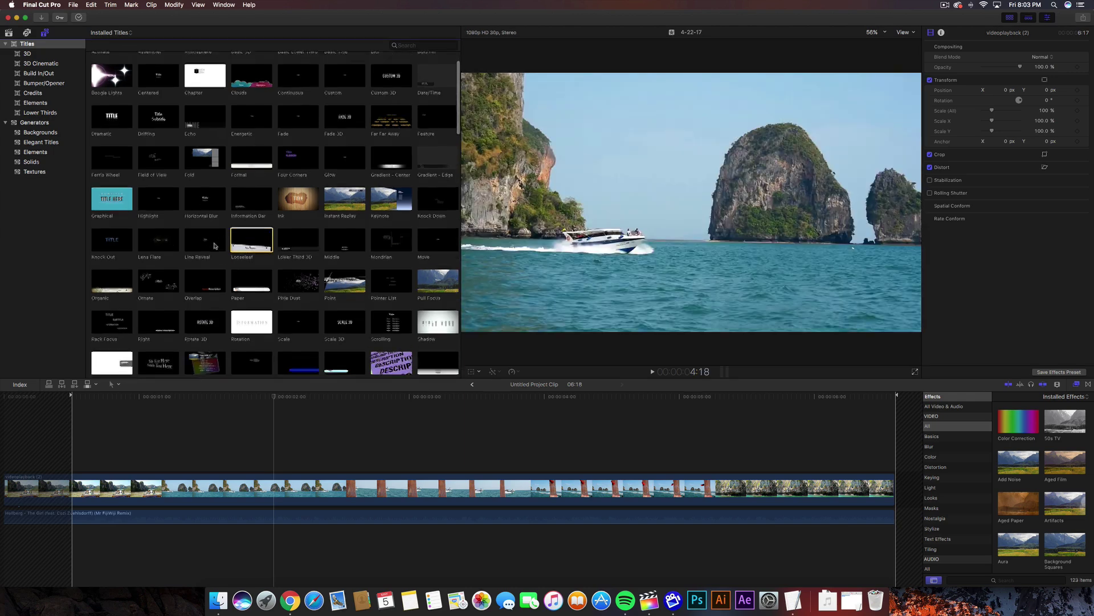
pyautogui.moveTo(112, 216); pyautogui.dragTo(236, 448)
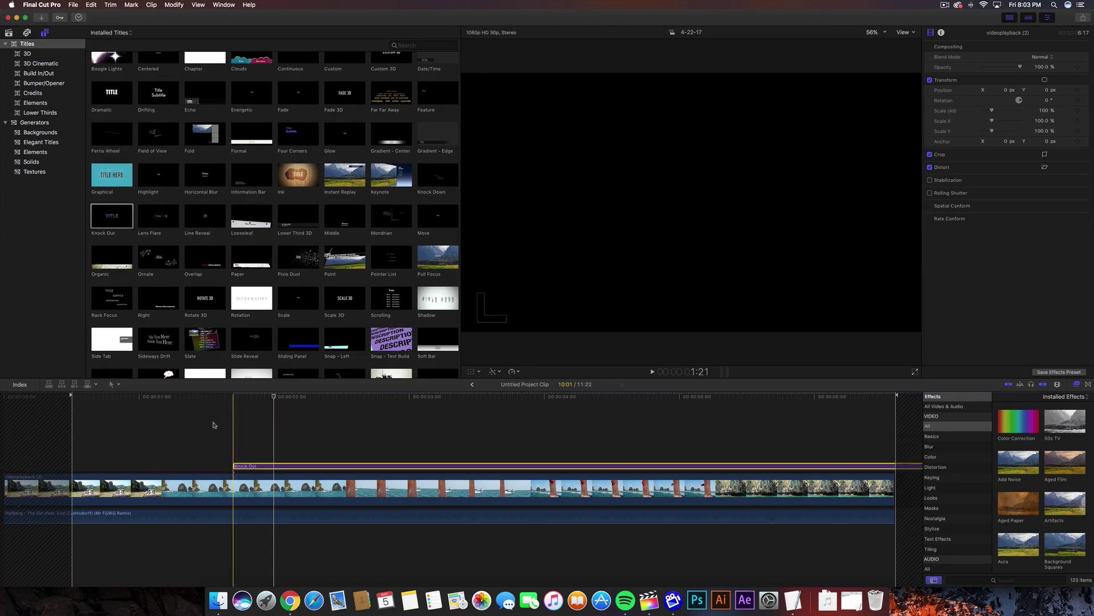
pyautogui.click(328, 473)
pyautogui.click(329, 466)
pyautogui.press('Delete')
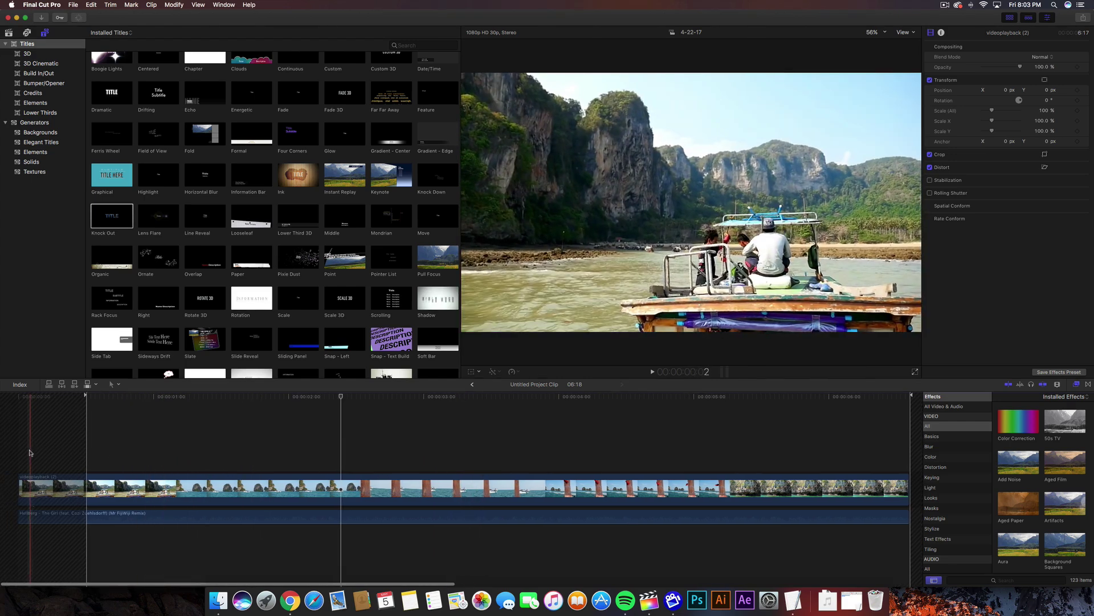
# Place the Custom title in the timeline above the speedboat clip.
pyautogui.scroll(3, 250, 229)
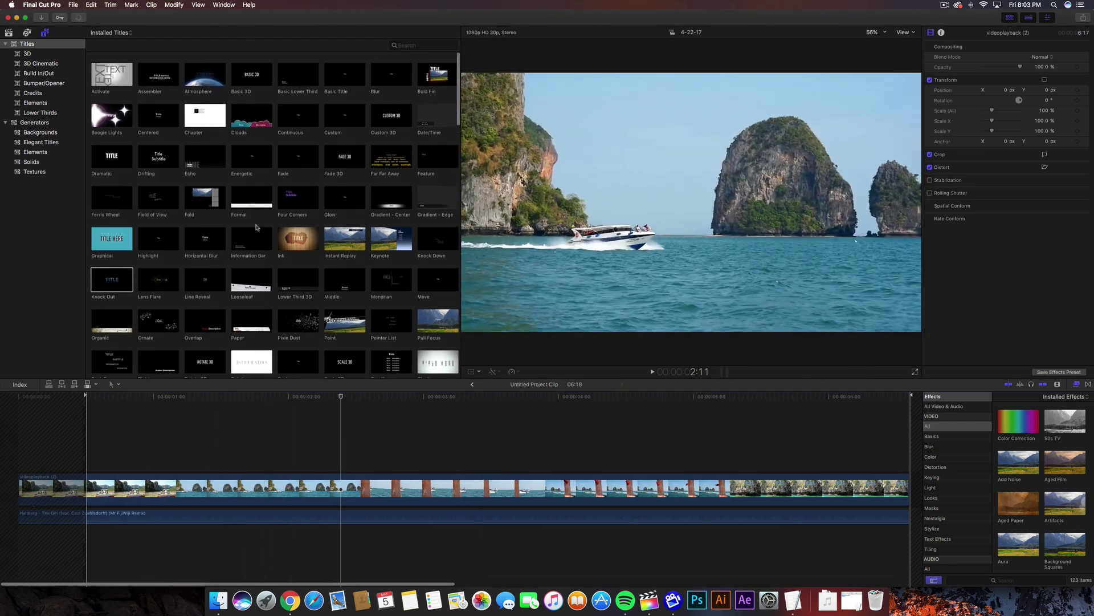
pyautogui.click(315, 155)
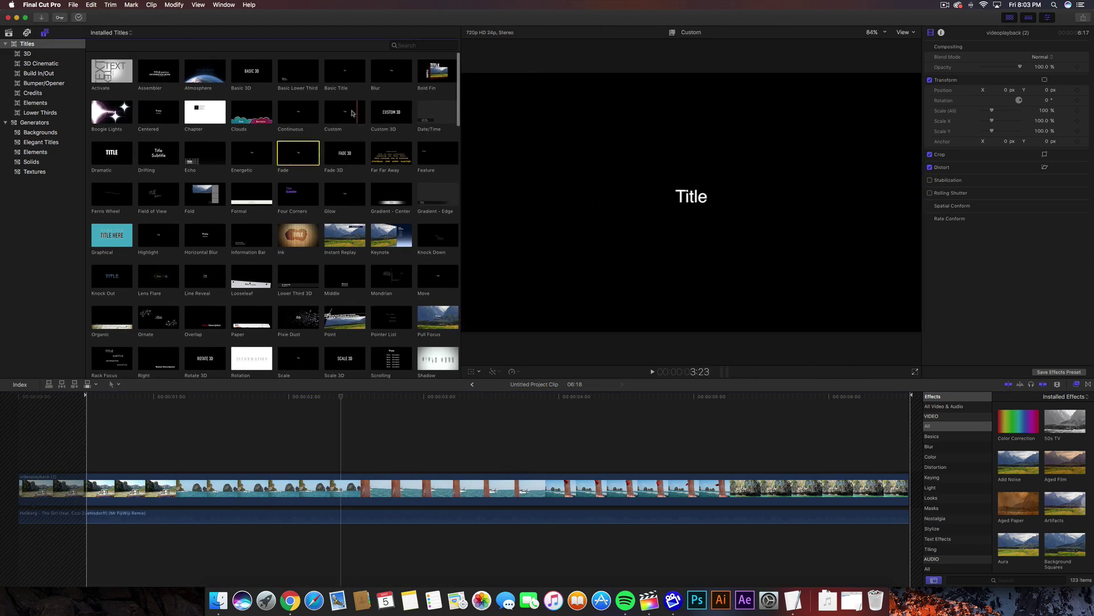
pyautogui.click(334, 113)
pyautogui.moveTo(348, 116); pyautogui.dragTo(129, 452)
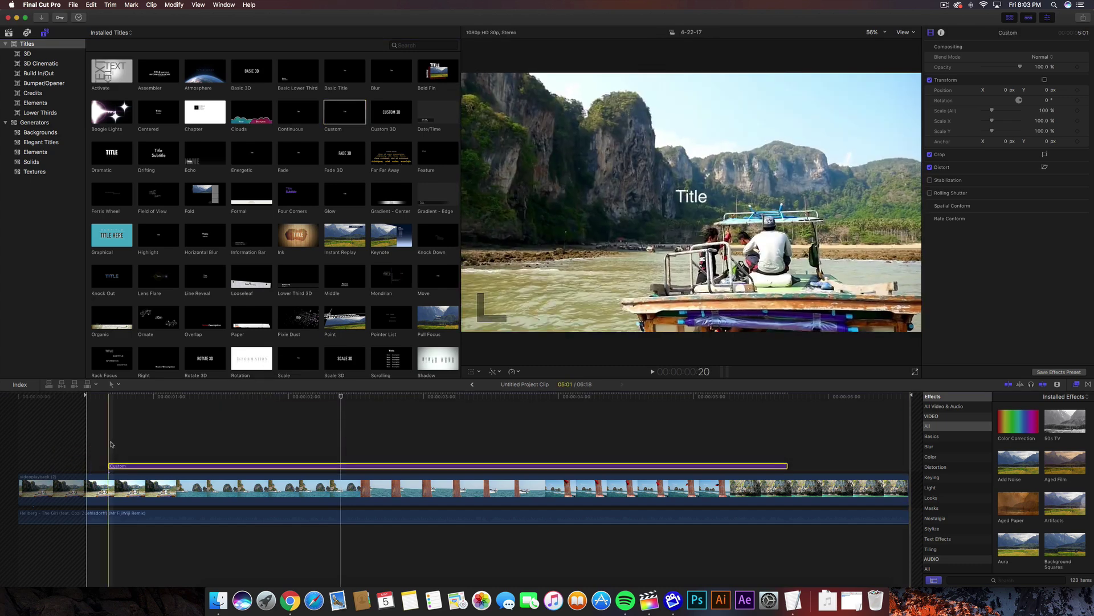
# Select the Custom title clip and park the playhead on the island shot at 1:08.
pyautogui.click(194, 465)
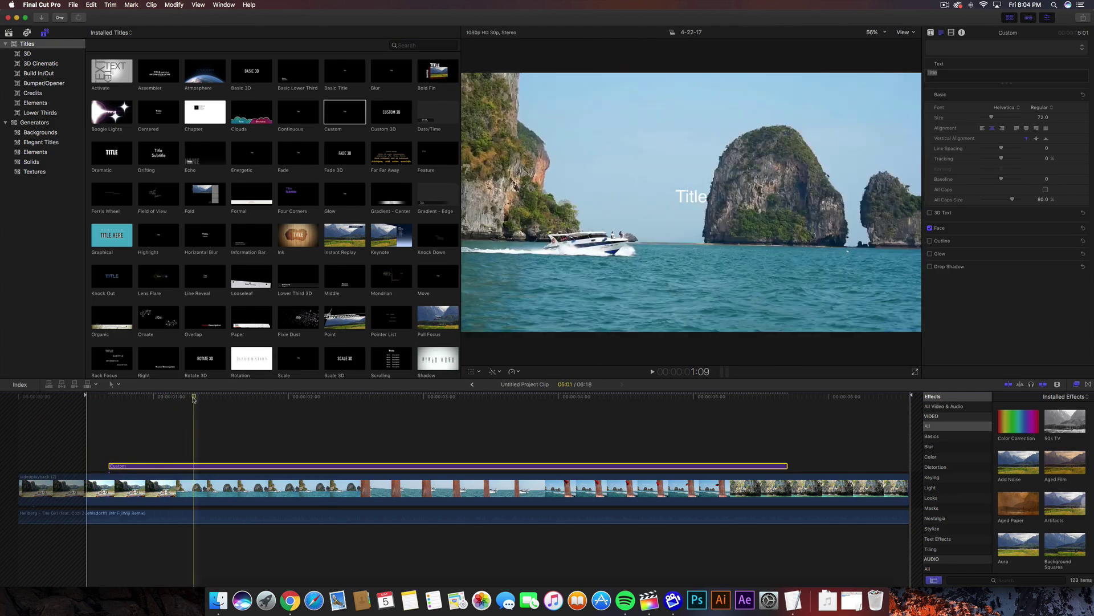
pyautogui.click(446, 465)
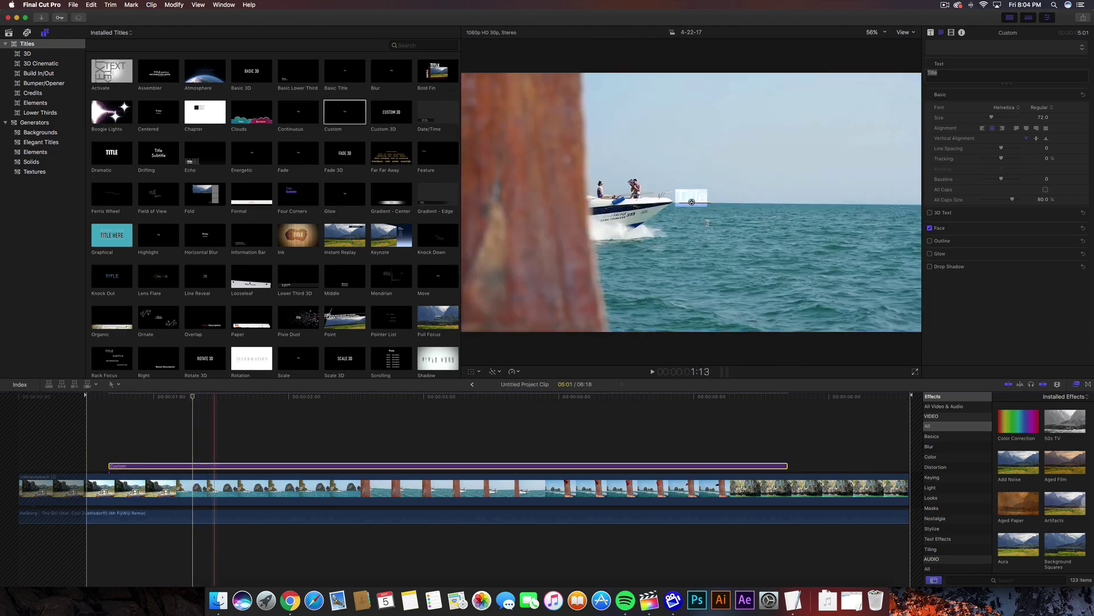
pyautogui.click(194, 400)
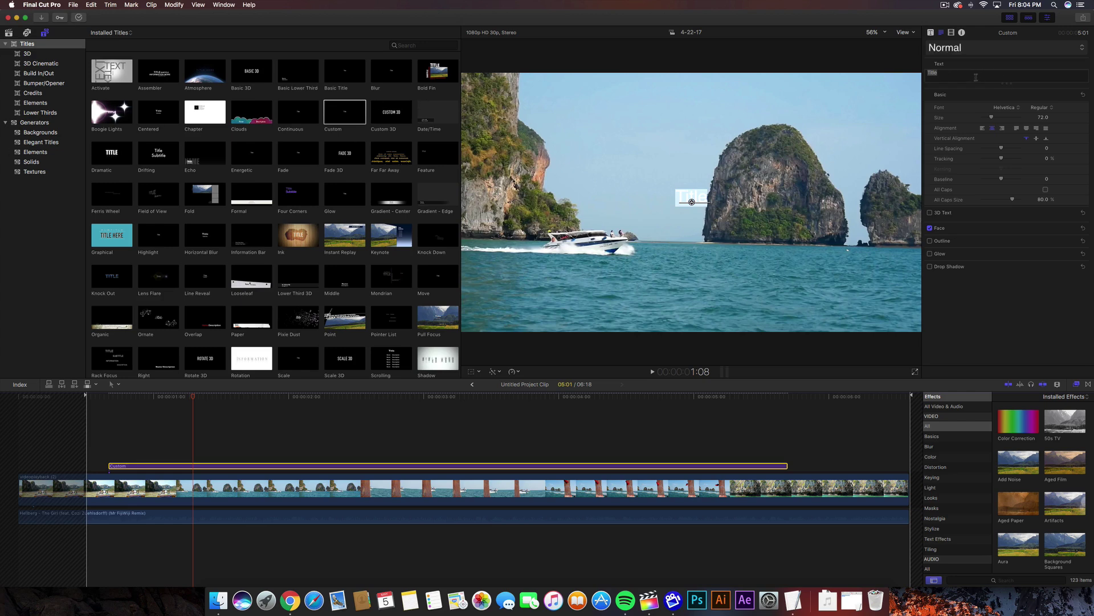
# Try an In Position X of about -7 px, undo it to 0 px, then expand the Text field.
pyautogui.click(932, 33)
pyautogui.scroll(-1, 969, 142)
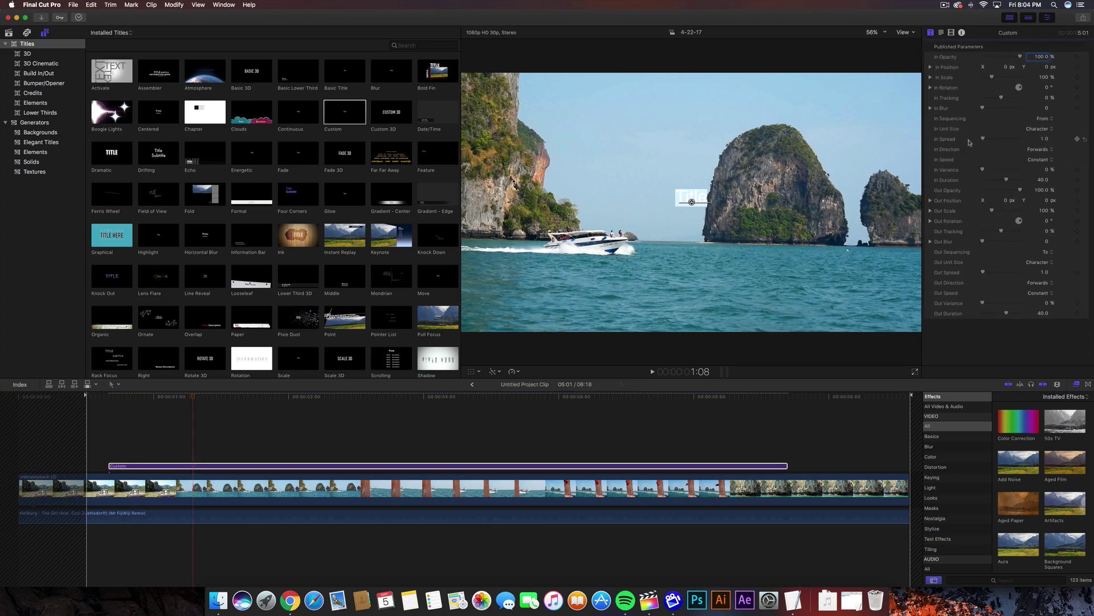
pyautogui.scroll(1, 953, 131)
pyautogui.moveTo(1005, 66); pyautogui.dragTo(913, 106)
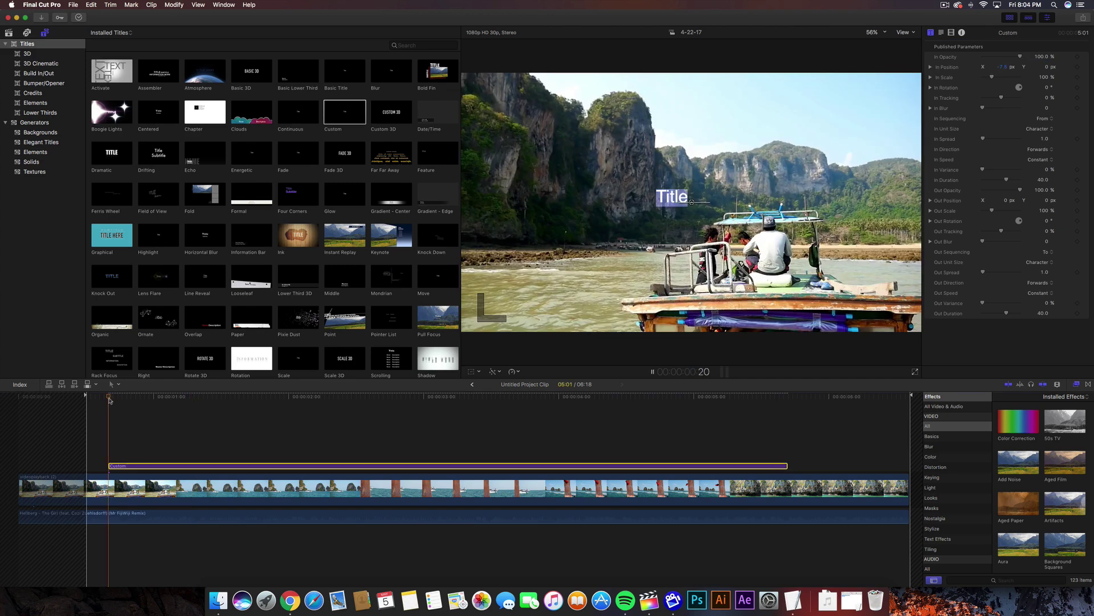
pyautogui.press('space')
pyautogui.press('space')
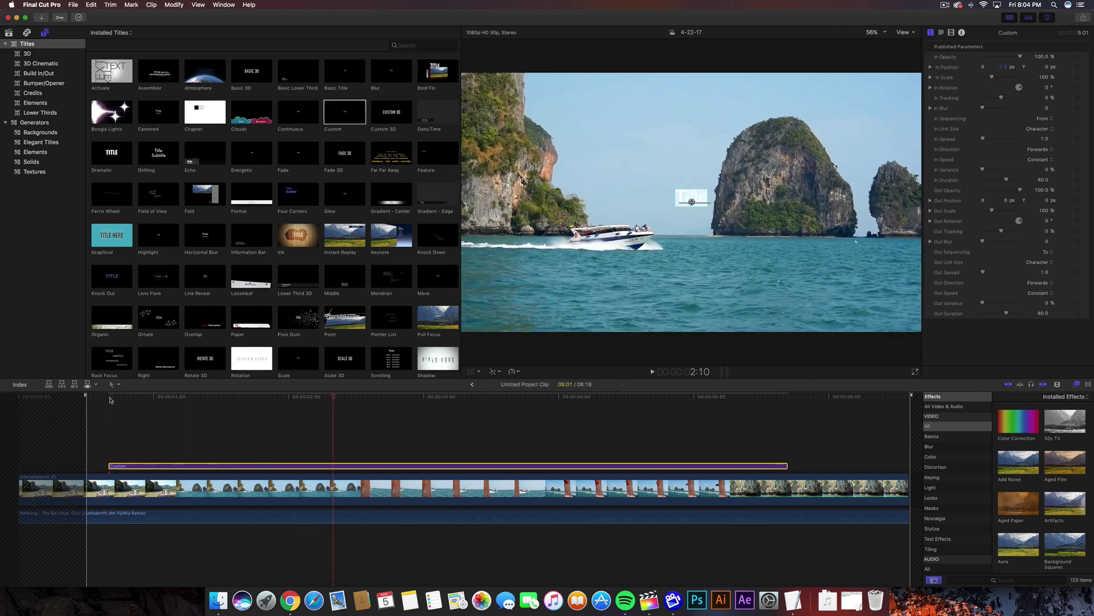
pyautogui.press('super+z')
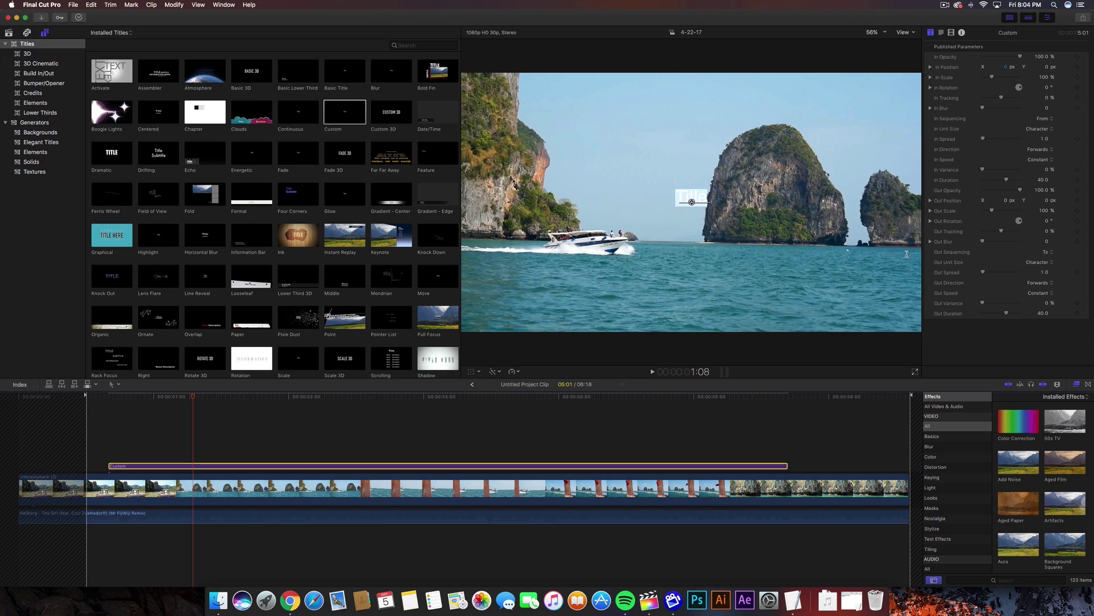
pyautogui.click(942, 32)
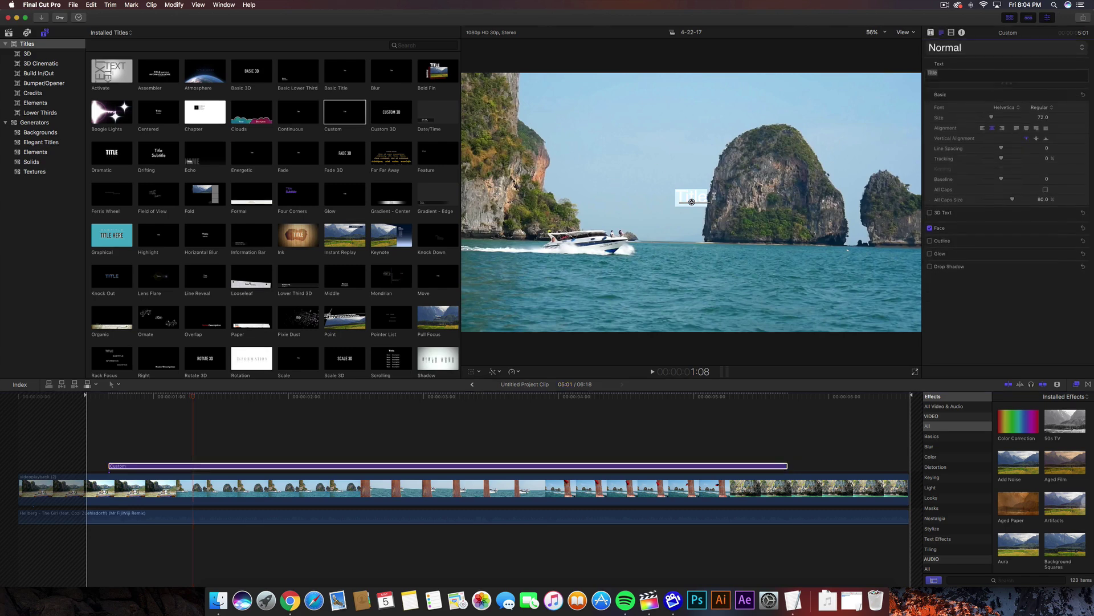
pyautogui.click(975, 77)
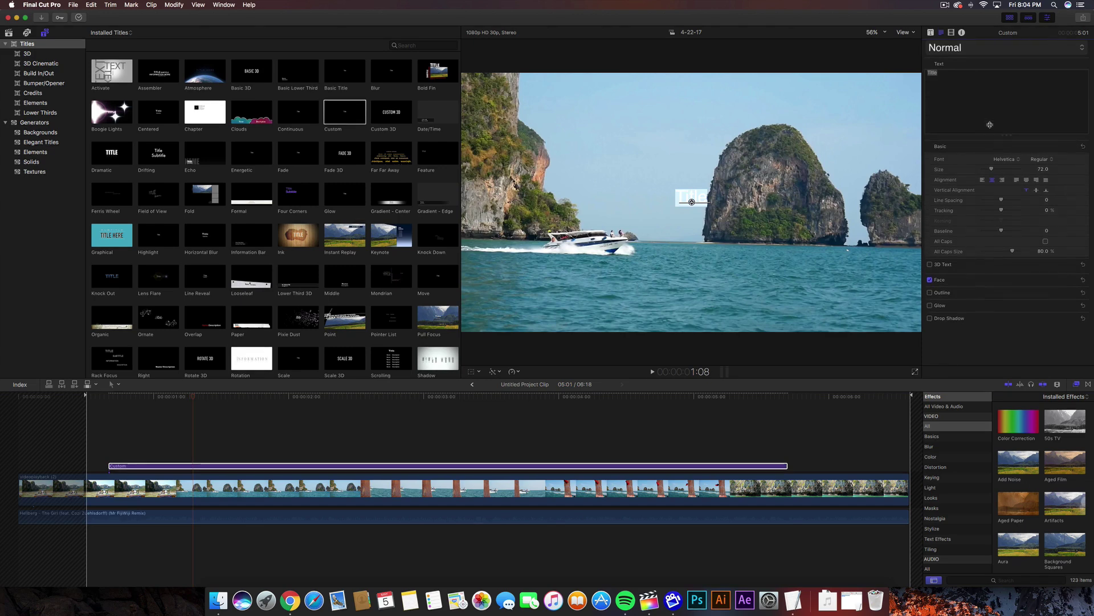
pyautogui.click(949, 48)
pyautogui.press('Escape')
pyautogui.click(958, 47)
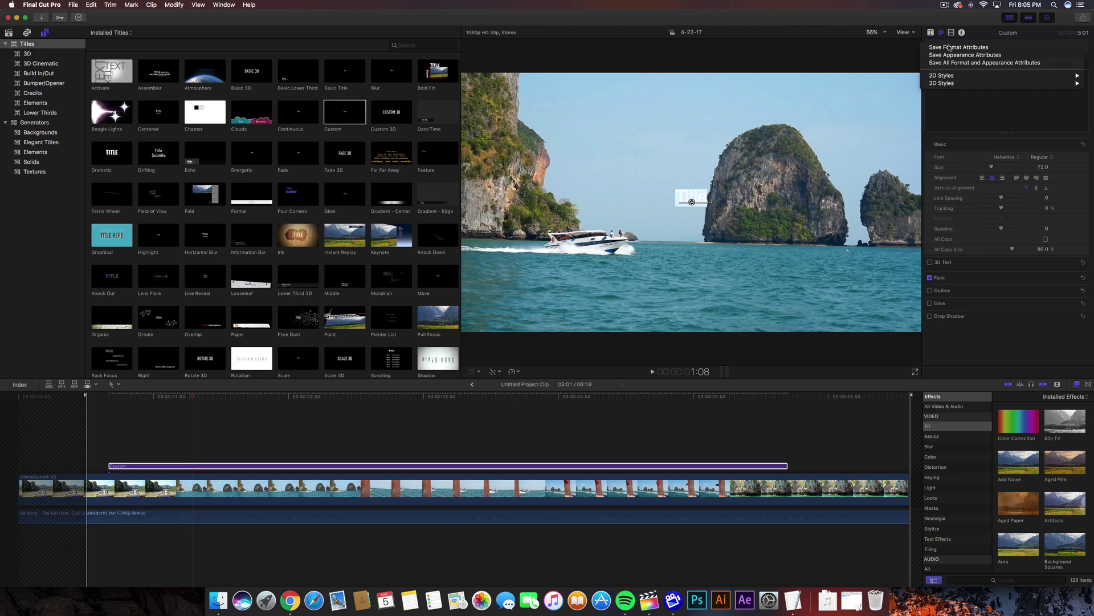
pyautogui.moveTo(944, 76)
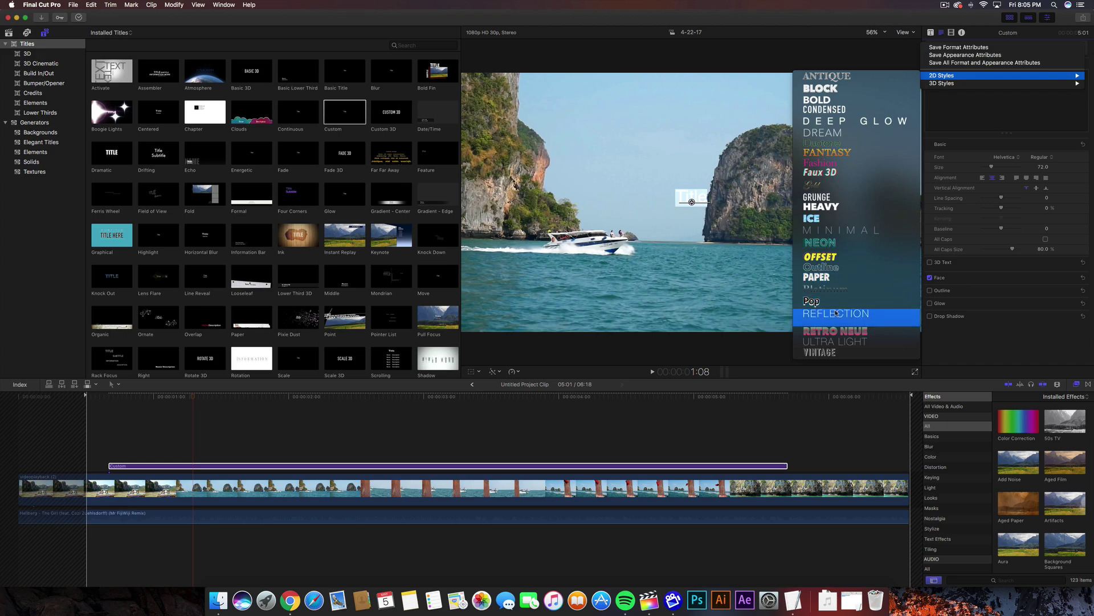
pyautogui.click(971, 101)
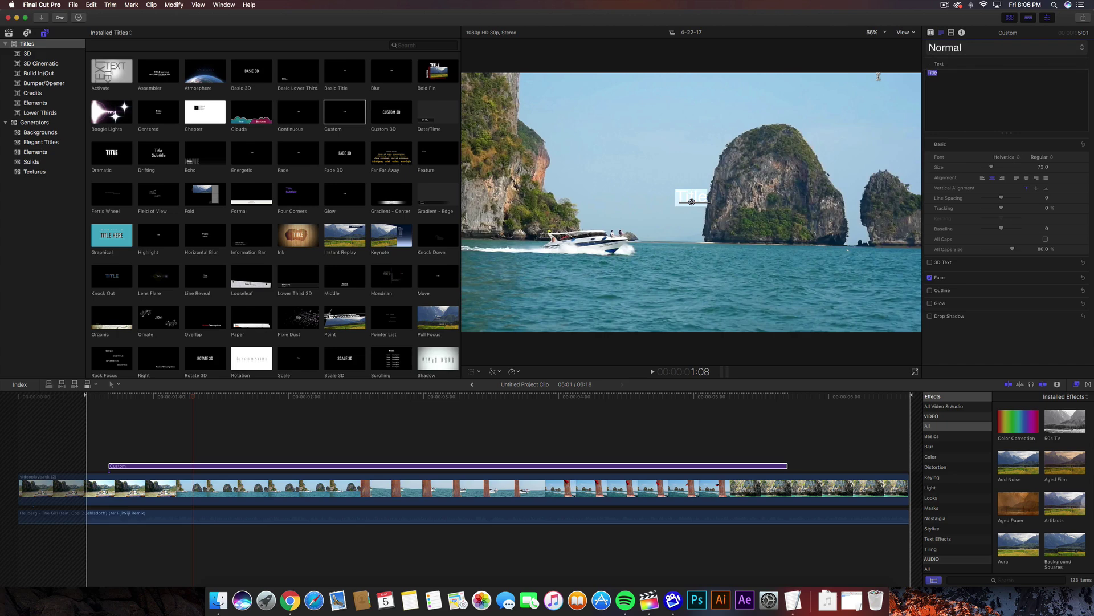
# Type BANGKOK as the title text, remove stray extra lines, and browse the font list.
pyautogui.write('BANGKOK')
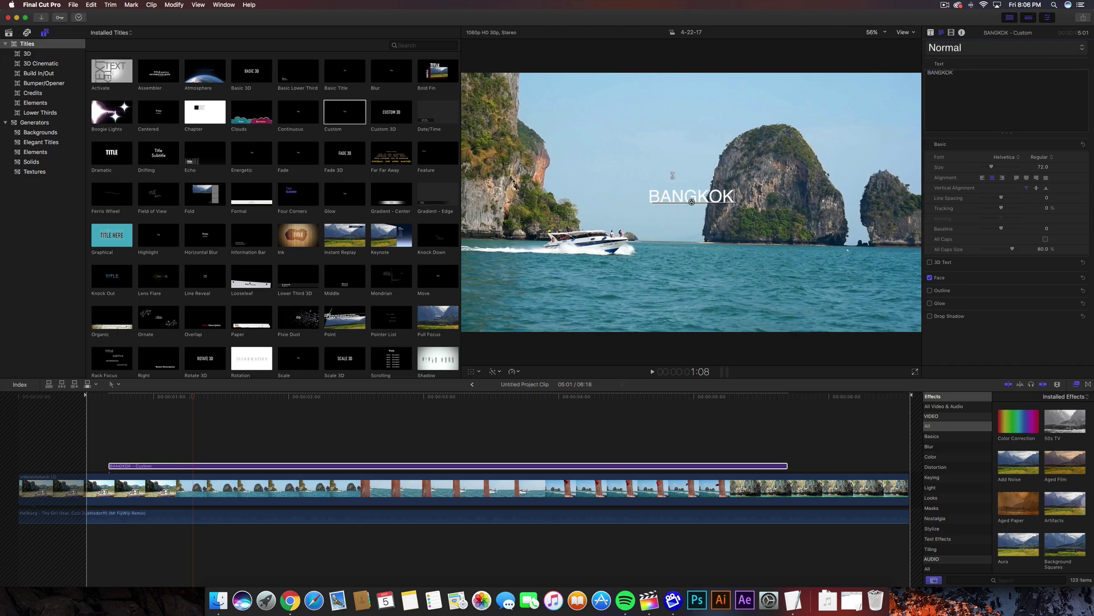
pyautogui.doubleClick(953, 76)
pyautogui.click(992, 98)
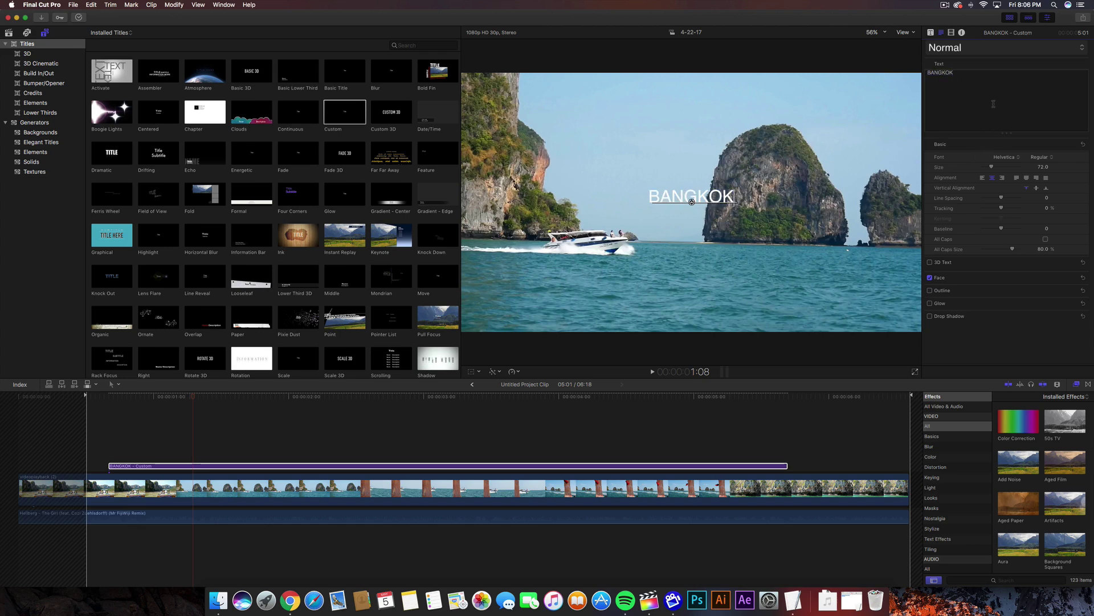
pyautogui.press('Return')
pyautogui.write('sdsds')
pyautogui.press('Return')
pyautogui.write('sds')
pyautogui.press('BackSpace')
pyautogui.press('BackSpace')
pyautogui.press('BackSpace')
pyautogui.press('BackSpace')
pyautogui.press('BackSpace')
pyautogui.press('BackSpace')
pyautogui.press('BackSpace')
pyautogui.press('BackSpace')
pyautogui.press('BackSpace')
pyautogui.click(1013, 160)
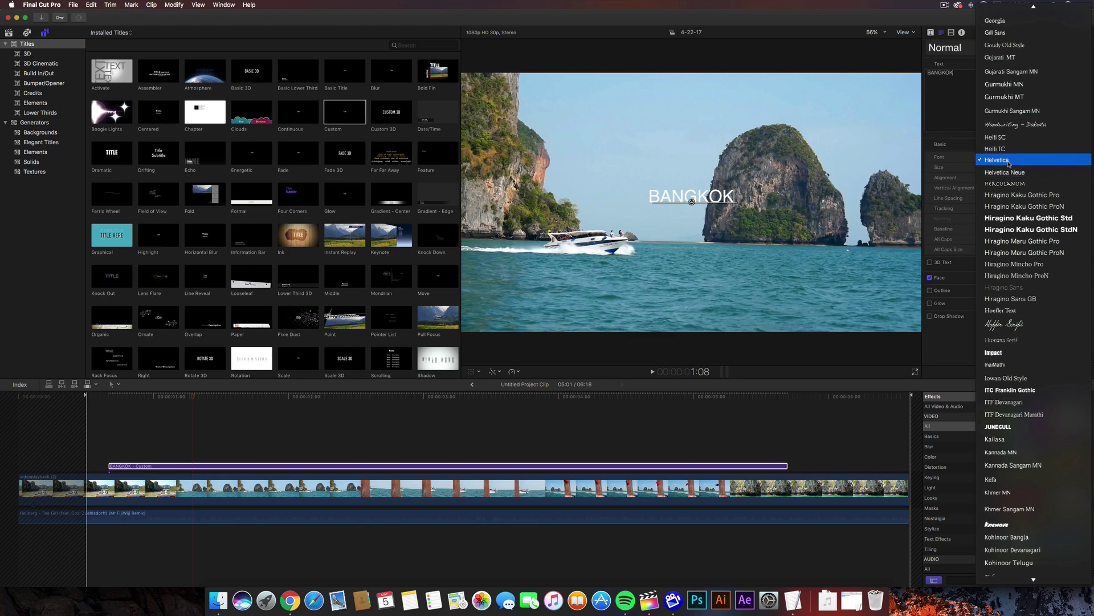
pyautogui.scroll(-10, 1026, 257)
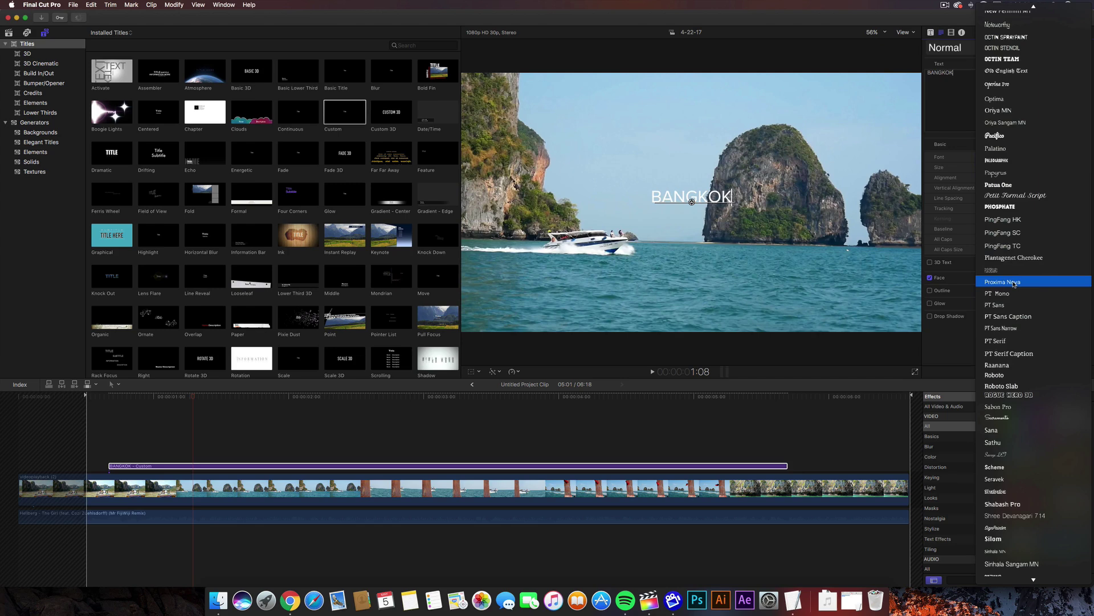
# Set the BANGKOK title to Proxima Nova at size 96 and preview it over the clip.
pyautogui.click(1014, 283)
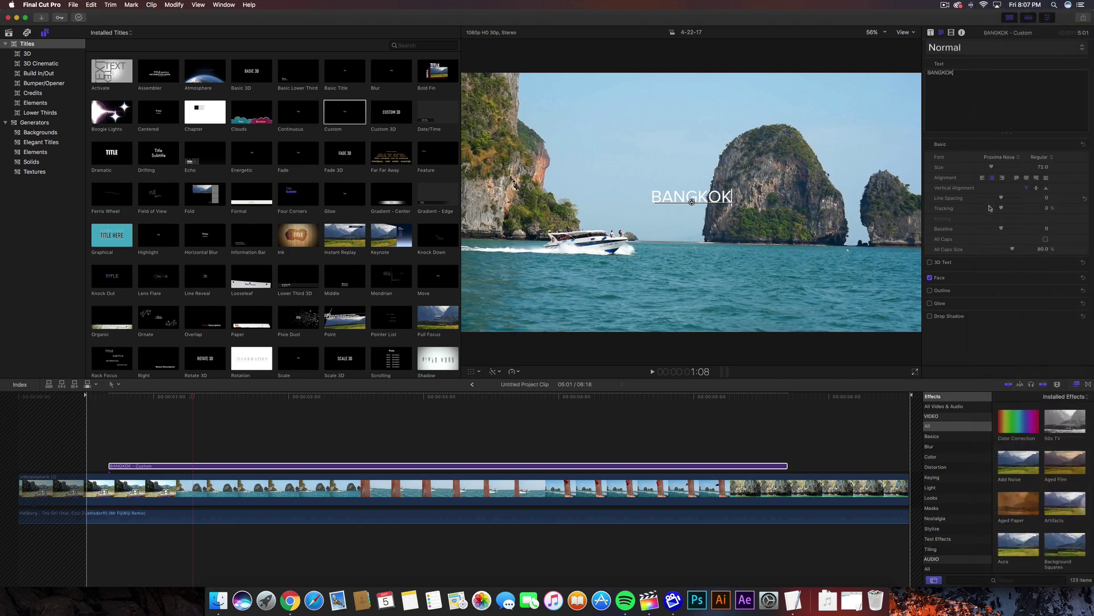
pyautogui.moveTo(991, 168)
pyautogui.mouseDown()
pyautogui.moveTo(1021, 168)
pyautogui.moveTo(989, 169)
pyautogui.mouseUp()
pyautogui.moveTo(990, 168); pyautogui.dragTo(995, 166)
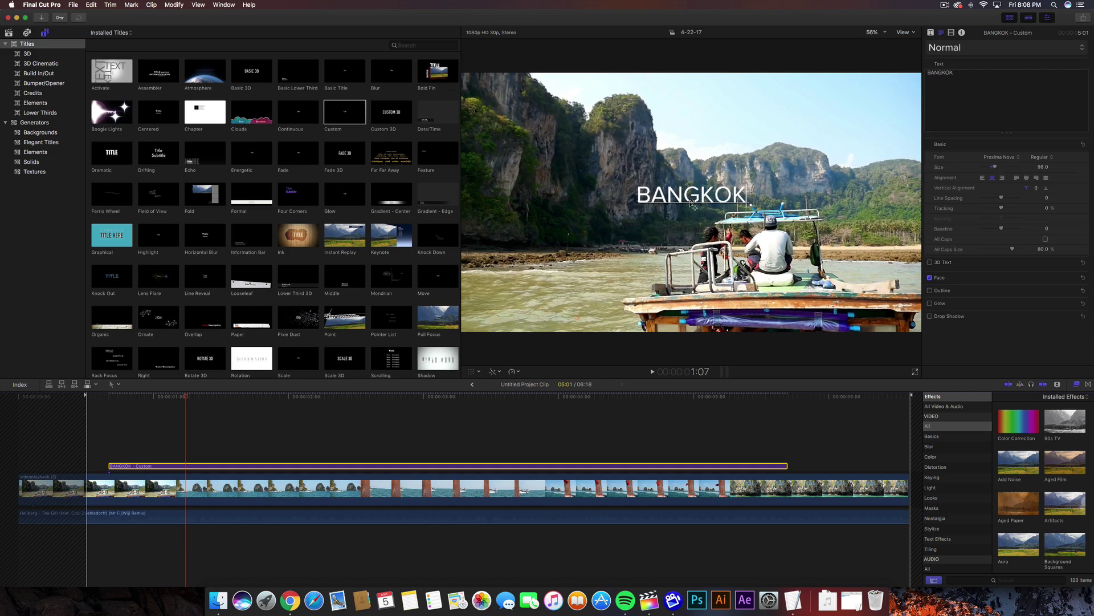
pyautogui.moveTo(692, 203)
pyautogui.mouseDown()
pyautogui.moveTo(742, 175)
pyautogui.moveTo(710, 175)
pyautogui.moveTo(700, 212)
pyautogui.moveTo(688, 209)
pyautogui.moveTo(713, 196)
pyautogui.moveTo(692, 204)
pyautogui.mouseUp()
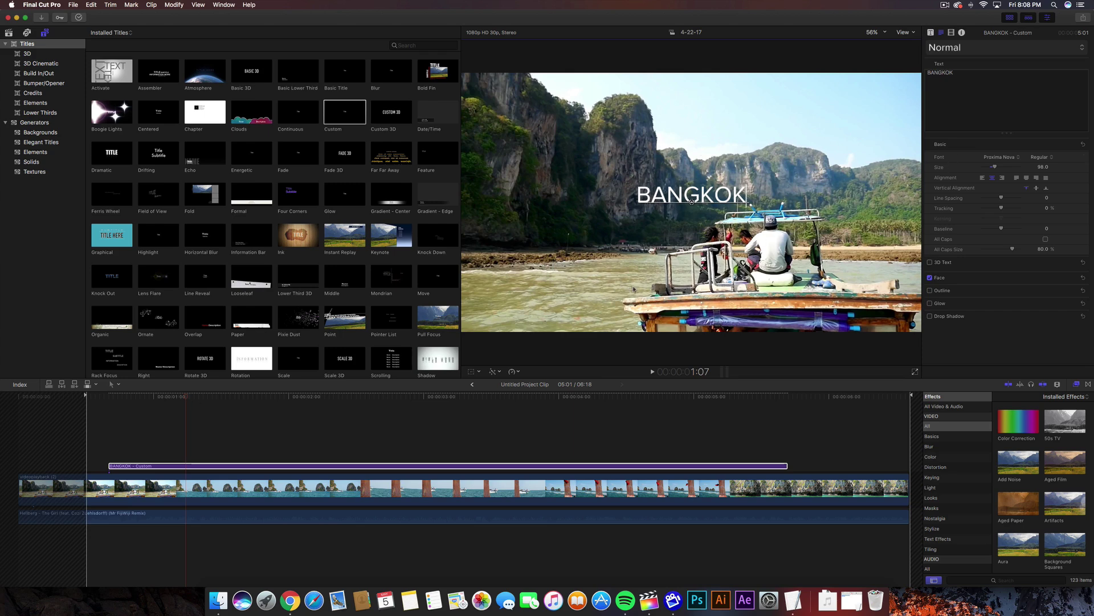
pyautogui.moveTo(190, 400); pyautogui.dragTo(131, 411)
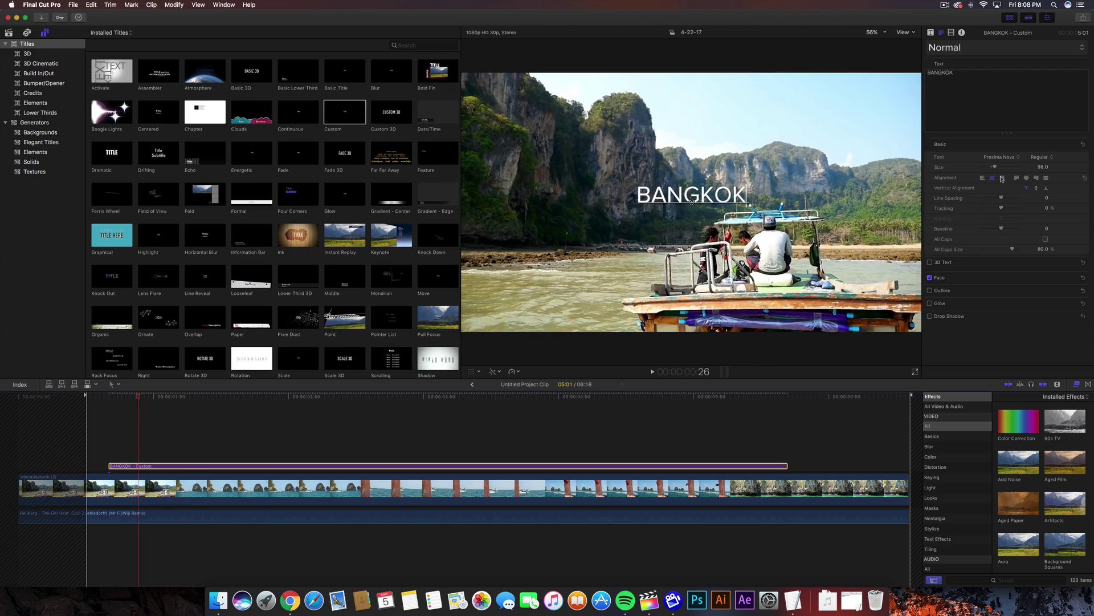
# Keep the title centred horizontally and set its vertical alignment to bottom.
pyautogui.click(982, 178)
pyautogui.click(992, 178)
pyautogui.click(1045, 188)
# Set the BANGKOK text tracking to 100% and view it on the speedboat shot at 1:18.
pyautogui.press('super+a')
pyautogui.moveTo(1002, 209); pyautogui.dragTo(1026, 209)
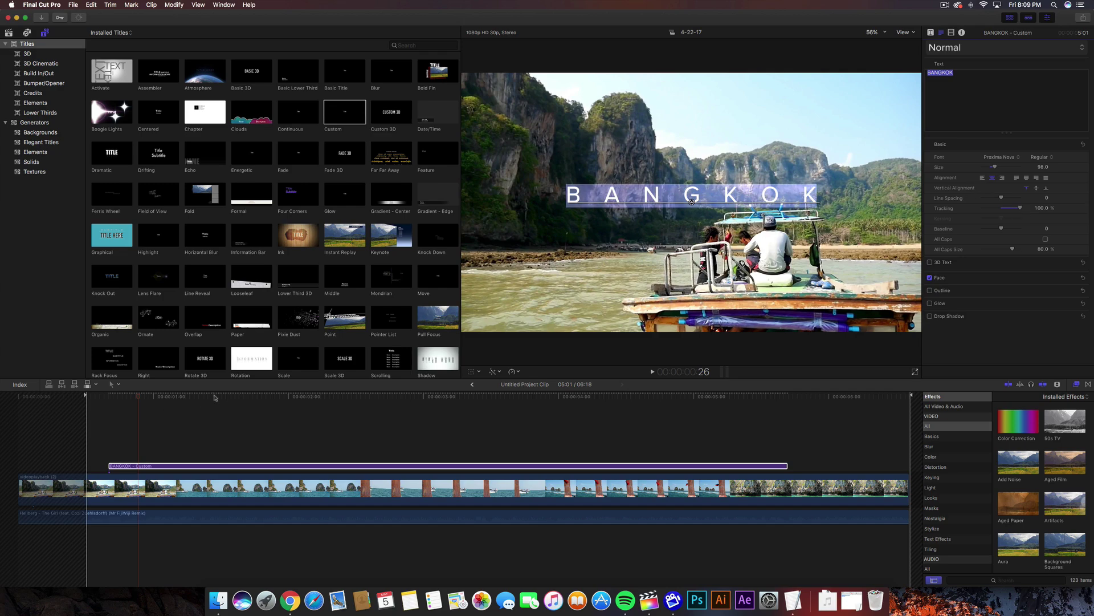
pyautogui.click(265, 396)
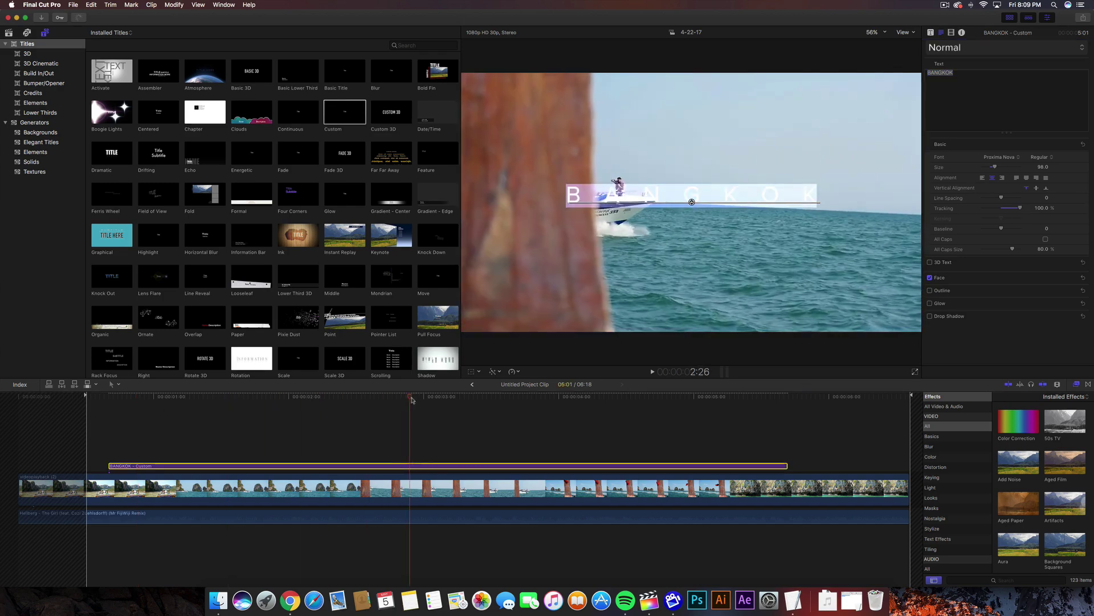
pyautogui.click(235, 399)
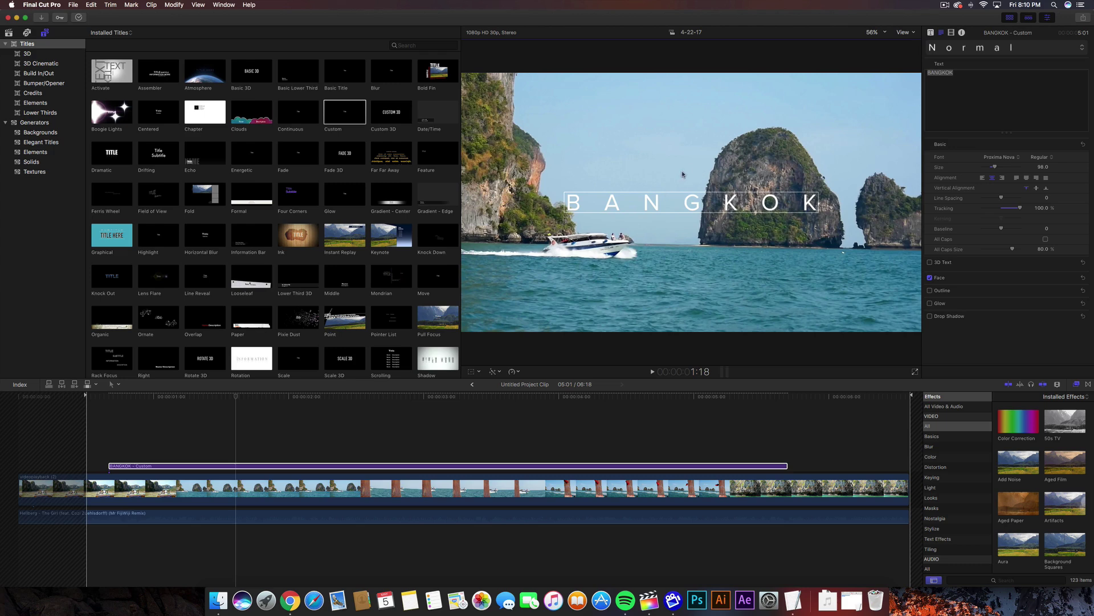
# Shrink the BANGKOK title to size 73, keep its baseline at 0, and reveal the 3D Text settings.
pyautogui.moveTo(698, 207); pyautogui.dragTo(697, 207)
pyautogui.moveTo(995, 166); pyautogui.dragTo(991, 168)
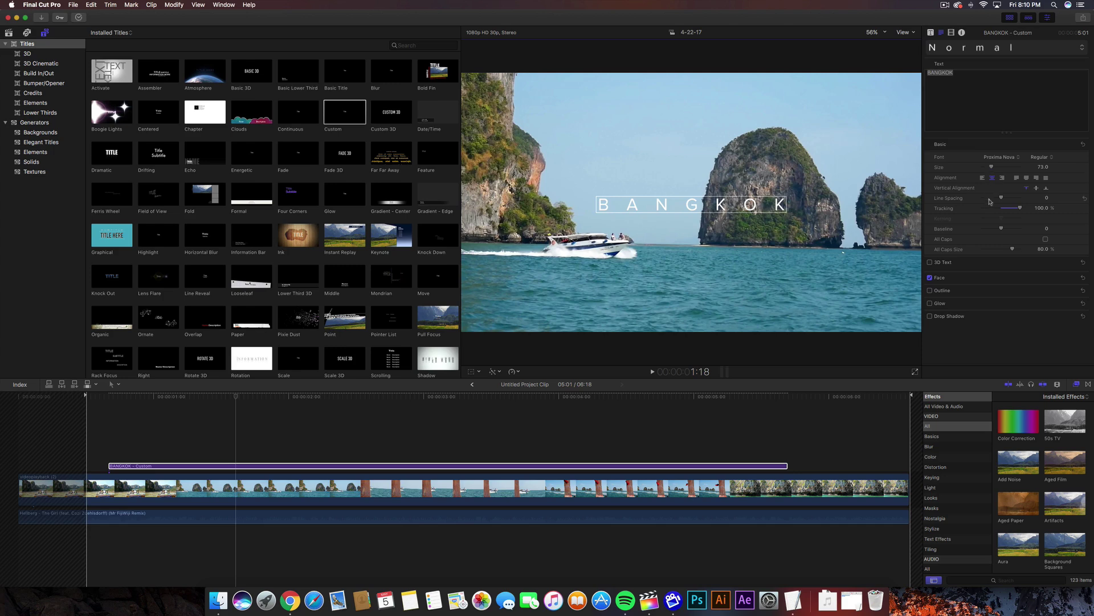
pyautogui.moveTo(1002, 230)
pyautogui.mouseDown()
pyautogui.moveTo(1012, 229)
pyautogui.moveTo(986, 230)
pyautogui.moveTo(1016, 229)
pyautogui.moveTo(1003, 228)
pyautogui.mouseUp()
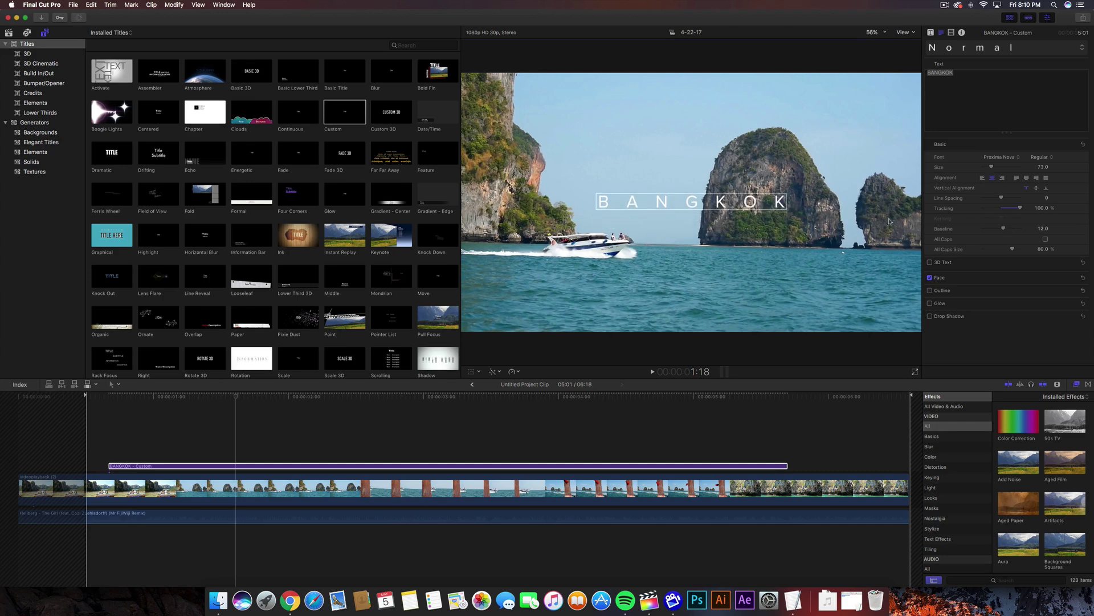
pyautogui.press('super+z')
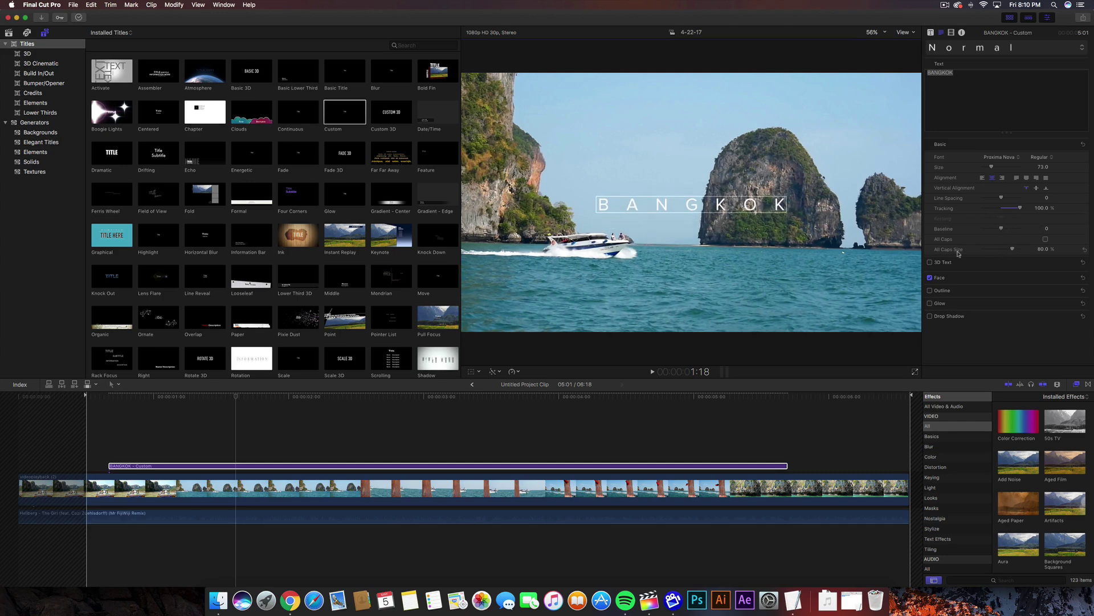
pyautogui.moveTo(1014, 251)
pyautogui.mouseDown()
pyautogui.moveTo(994, 251)
pyautogui.moveTo(1013, 251)
pyautogui.mouseUp()
pyautogui.click(1066, 263)
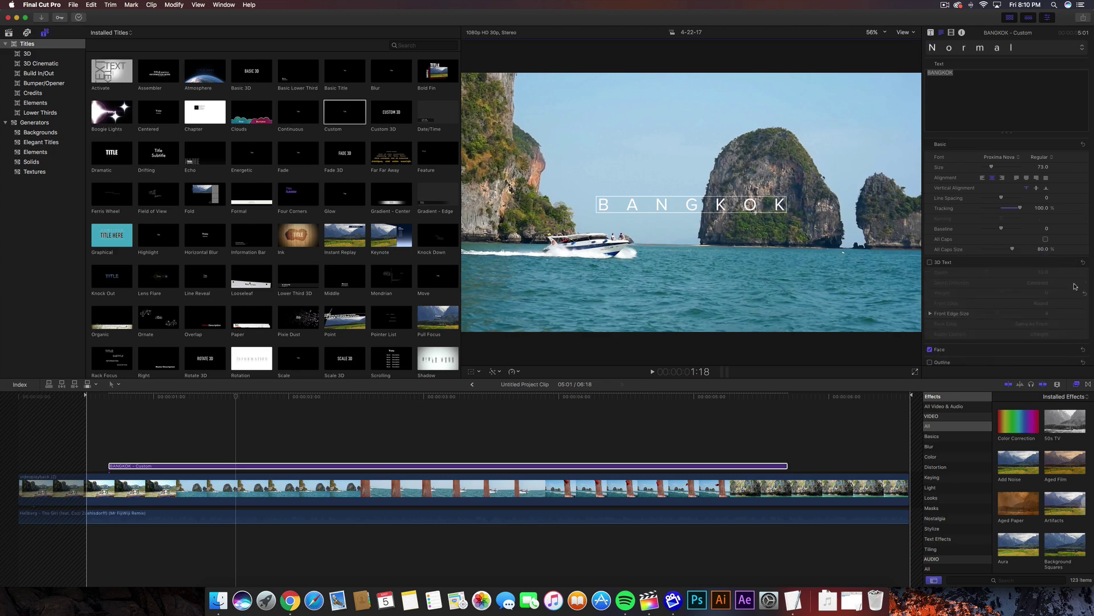
# Make the BANGKOK title 3D text and accept the 3D titles performance warning.
pyautogui.click(930, 263)
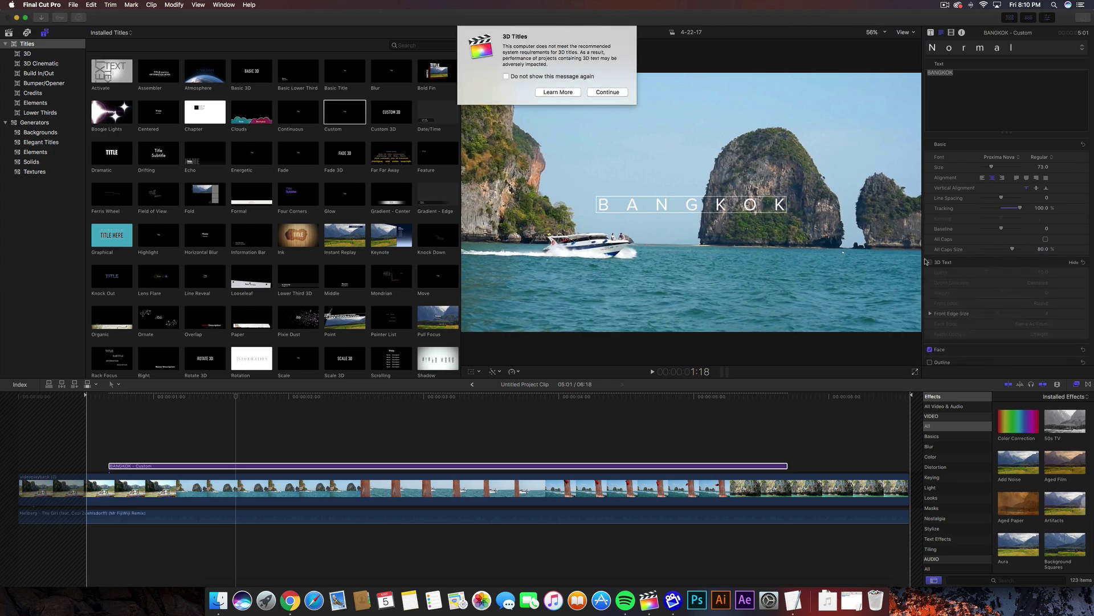
pyautogui.click(597, 93)
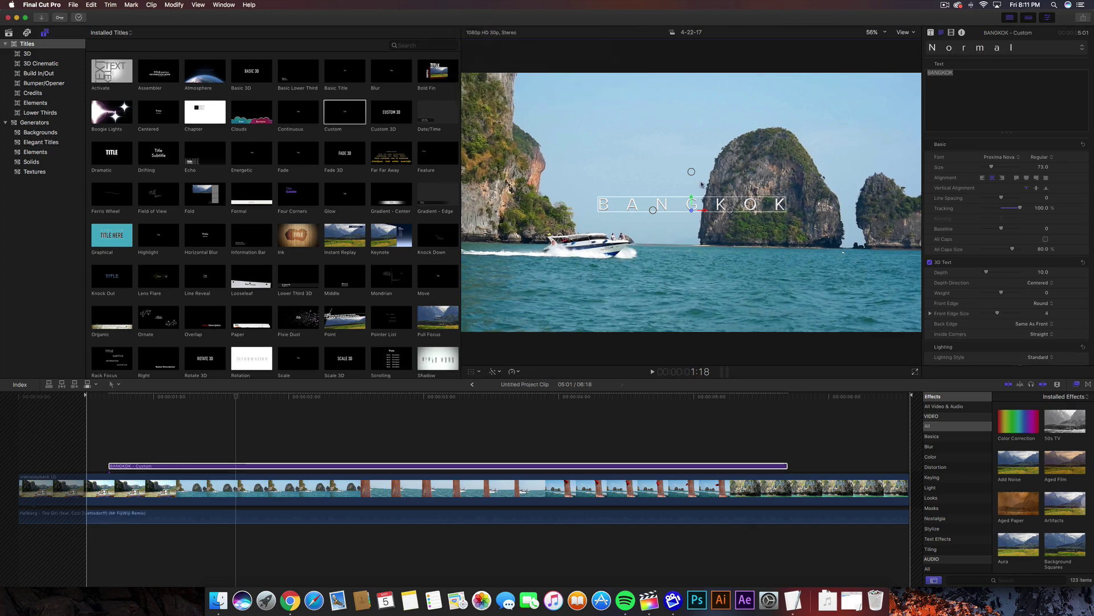
# Undo the 3D text change and hide the 3D Text settings.
pyautogui.press('super+z')
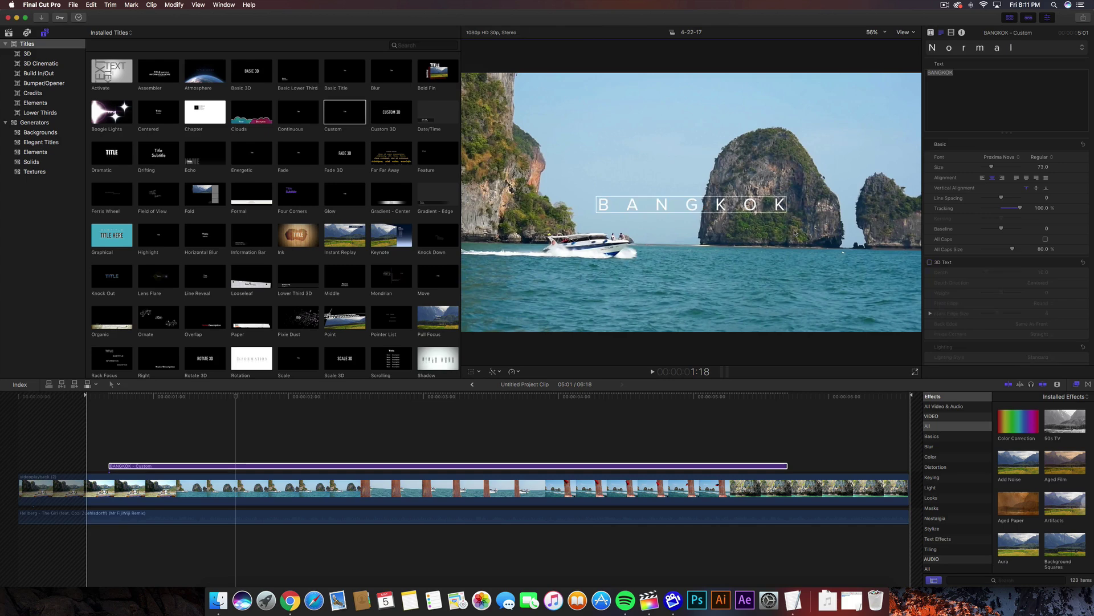
pyautogui.scroll(-2, 1001, 233)
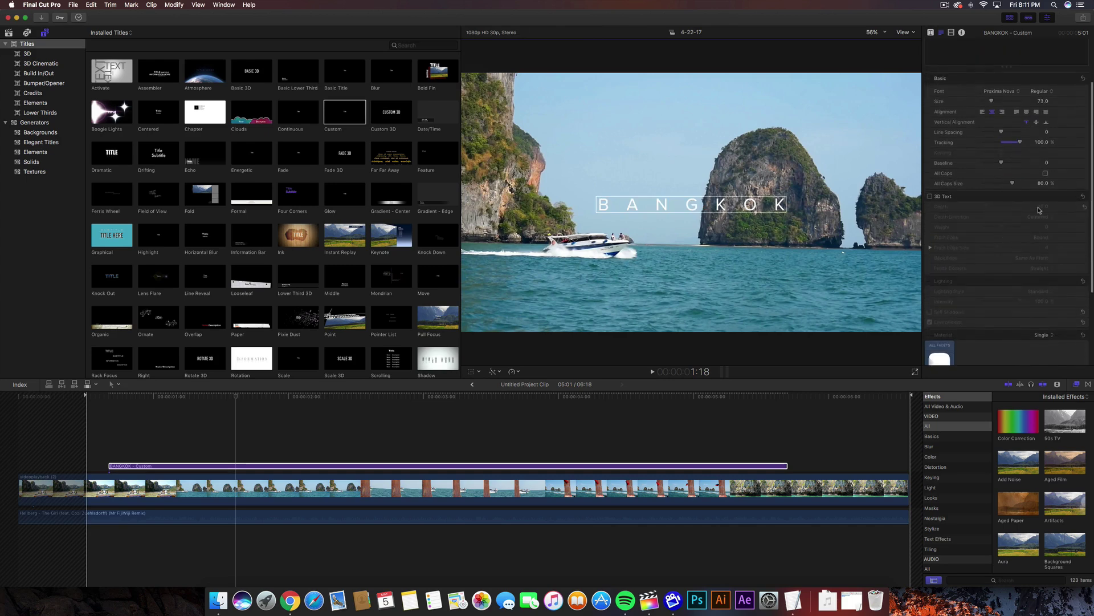
pyautogui.scroll(-1, 1038, 210)
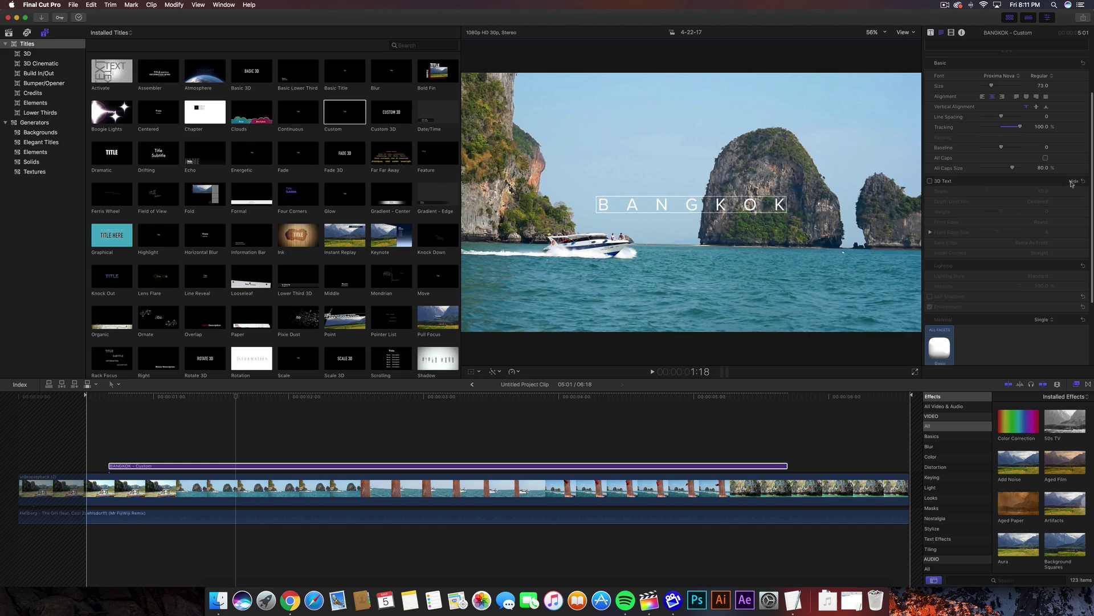
pyautogui.click(1072, 183)
pyautogui.scroll(5, 973, 332)
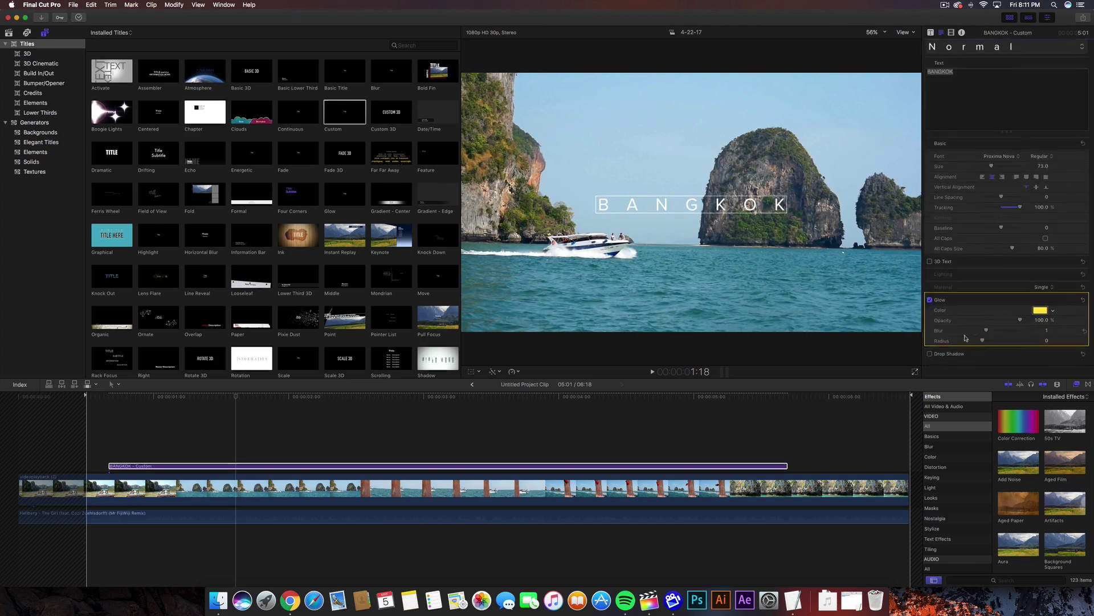
# Give the title a red glow with a wider radius, then switch Glow off.
pyautogui.click(1040, 310)
pyautogui.moveTo(342, 292); pyautogui.dragTo(381, 291)
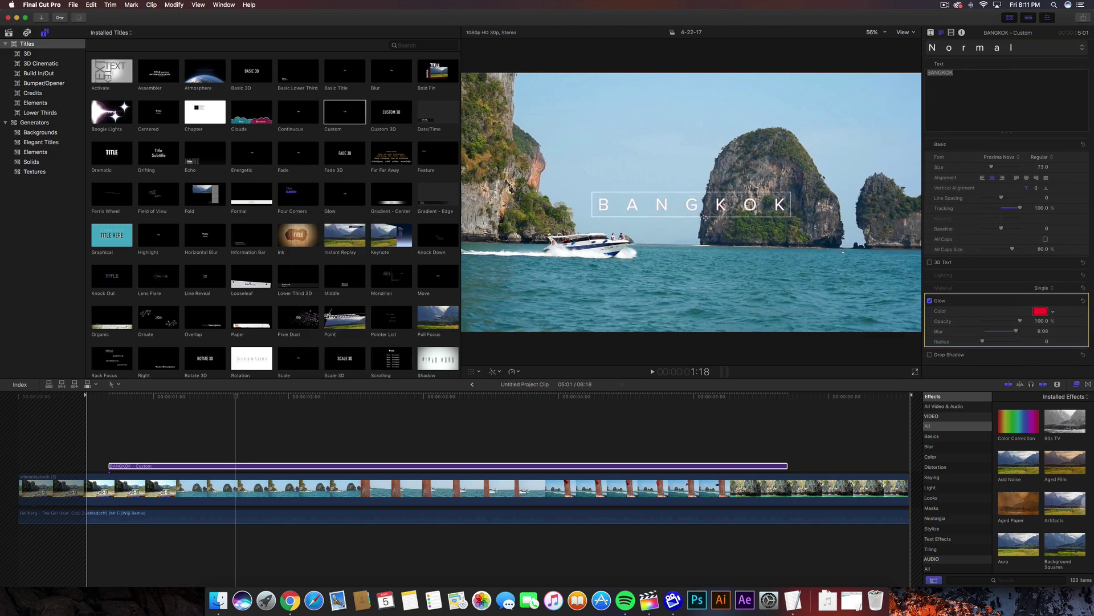
pyautogui.moveTo(981, 342); pyautogui.dragTo(994, 343)
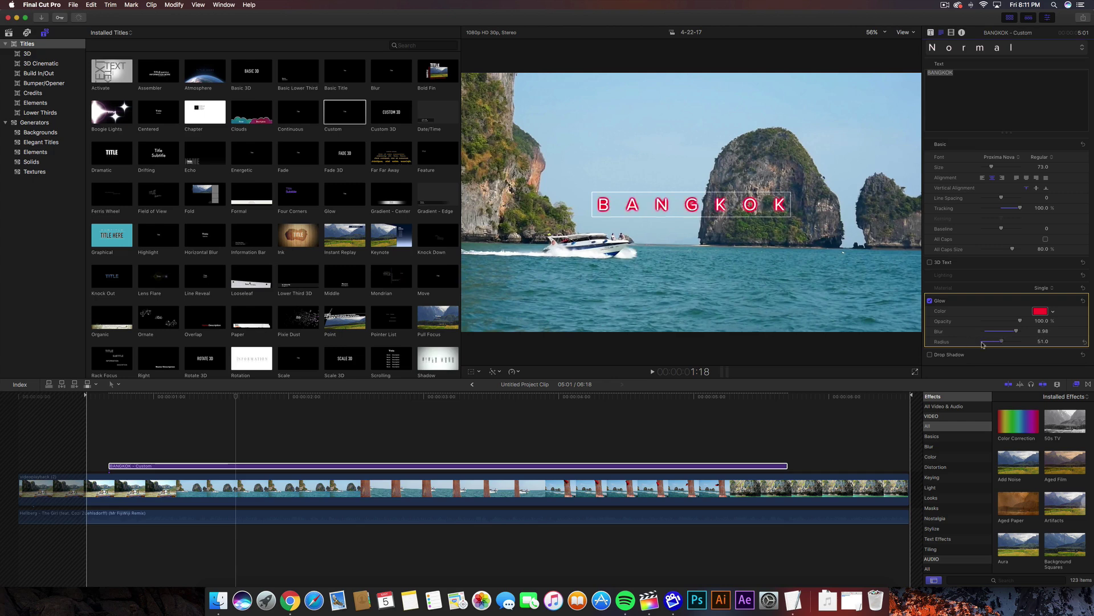
pyautogui.click(930, 300)
pyautogui.scroll(1, 973, 316)
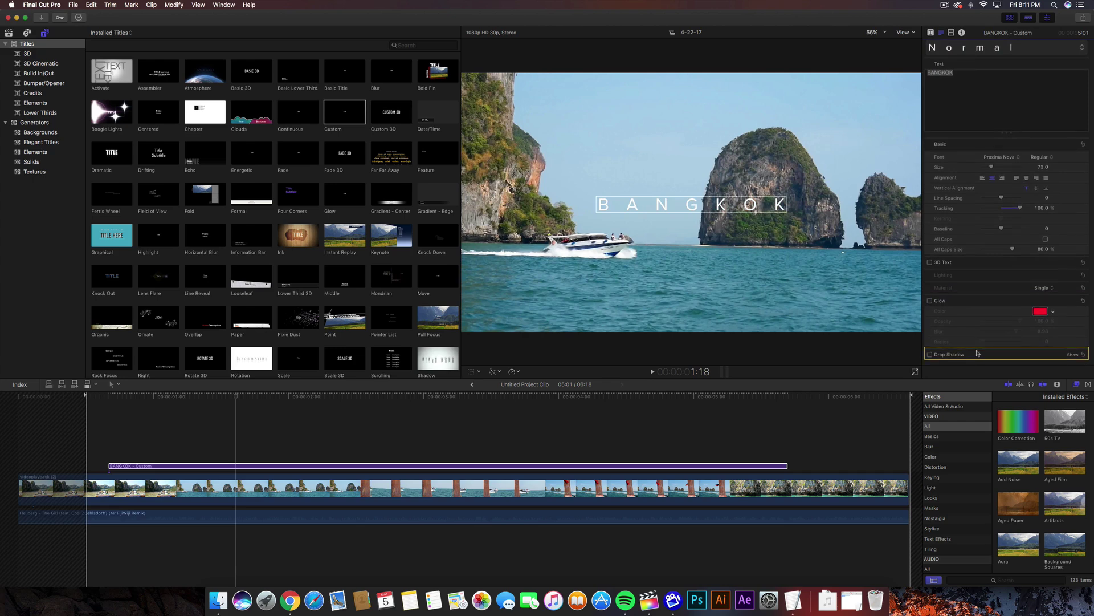
pyautogui.click(929, 355)
pyautogui.click(1074, 355)
pyautogui.scroll(-2, 1036, 318)
pyautogui.scroll(-2, 1035, 318)
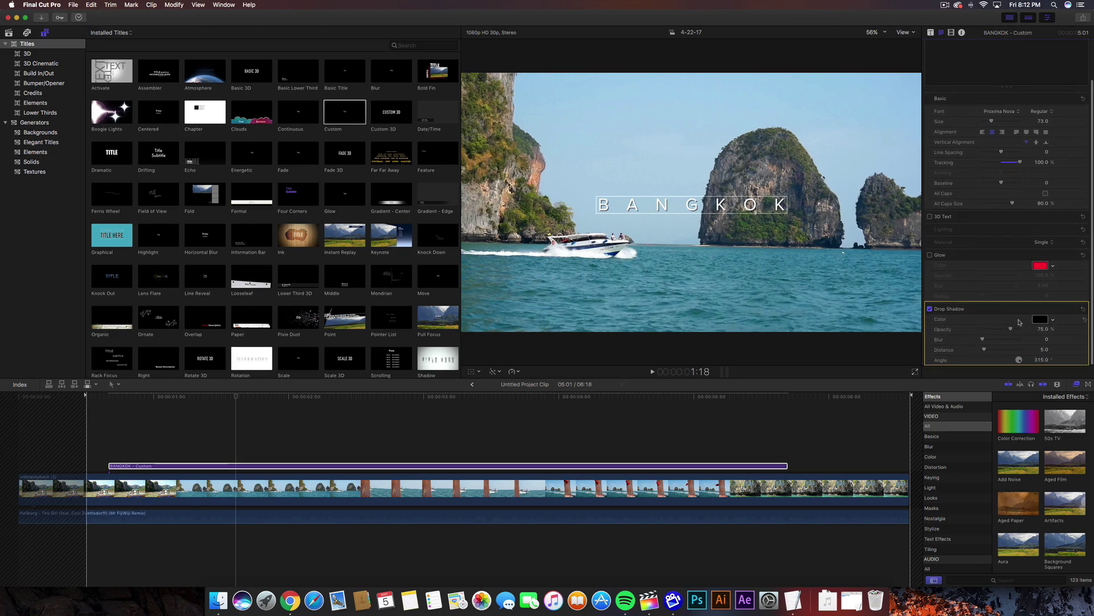
pyautogui.click(1053, 322)
pyautogui.click(987, 353)
pyautogui.moveTo(987, 354); pyautogui.dragTo(884, 245)
pyautogui.click(998, 330)
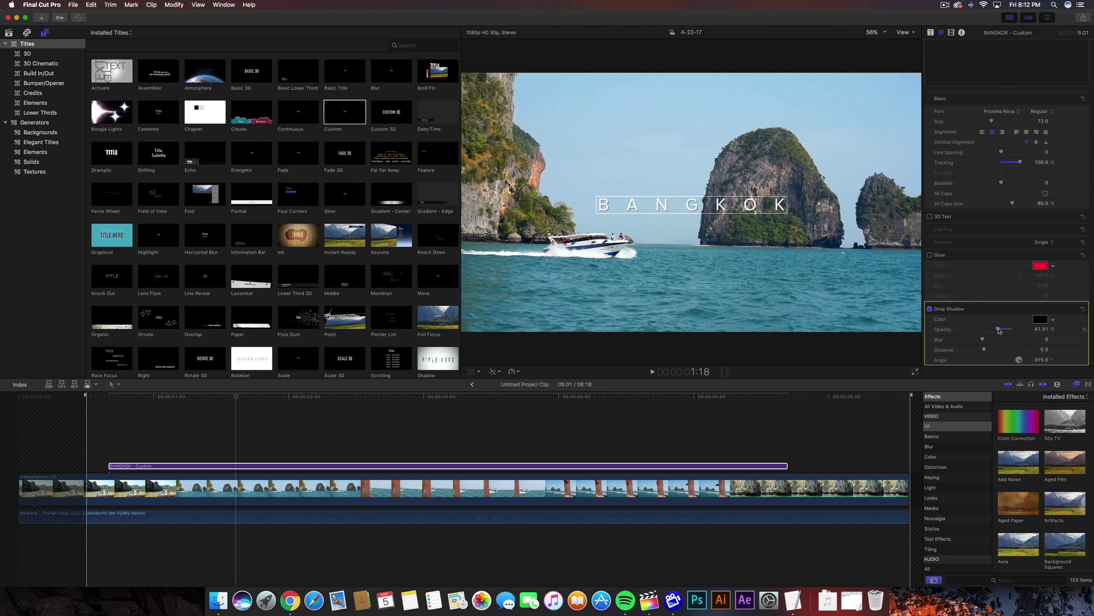
pyautogui.moveTo(983, 340)
pyautogui.mouseDown()
pyautogui.moveTo(997, 341)
pyautogui.moveTo(981, 348)
pyautogui.mouseUp()
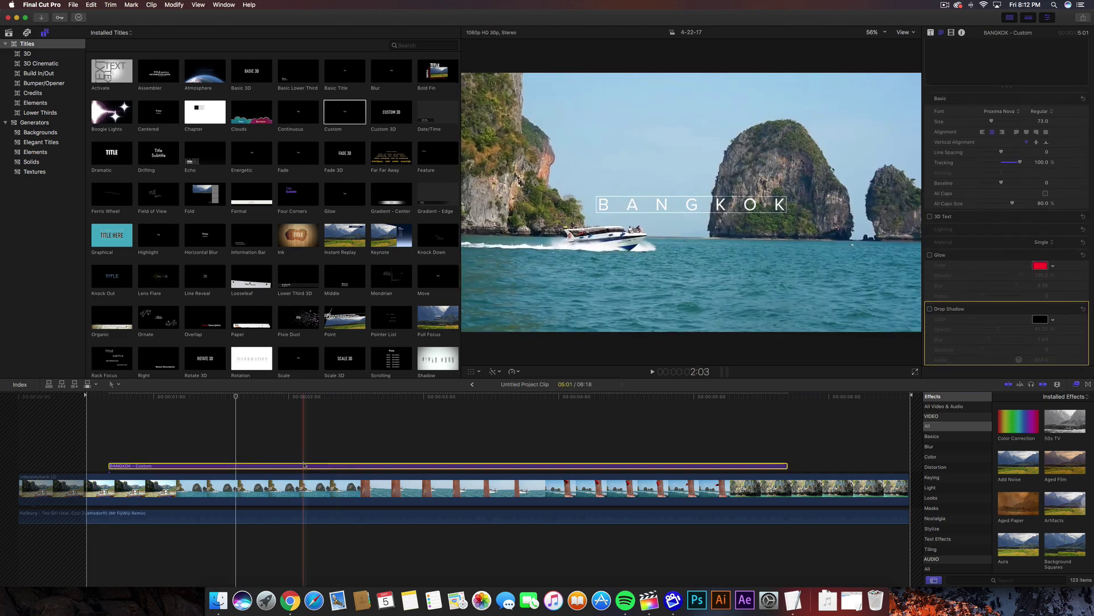
# Delete the BANGKOK title clip and show the installed generators.
pyautogui.press('Delete')
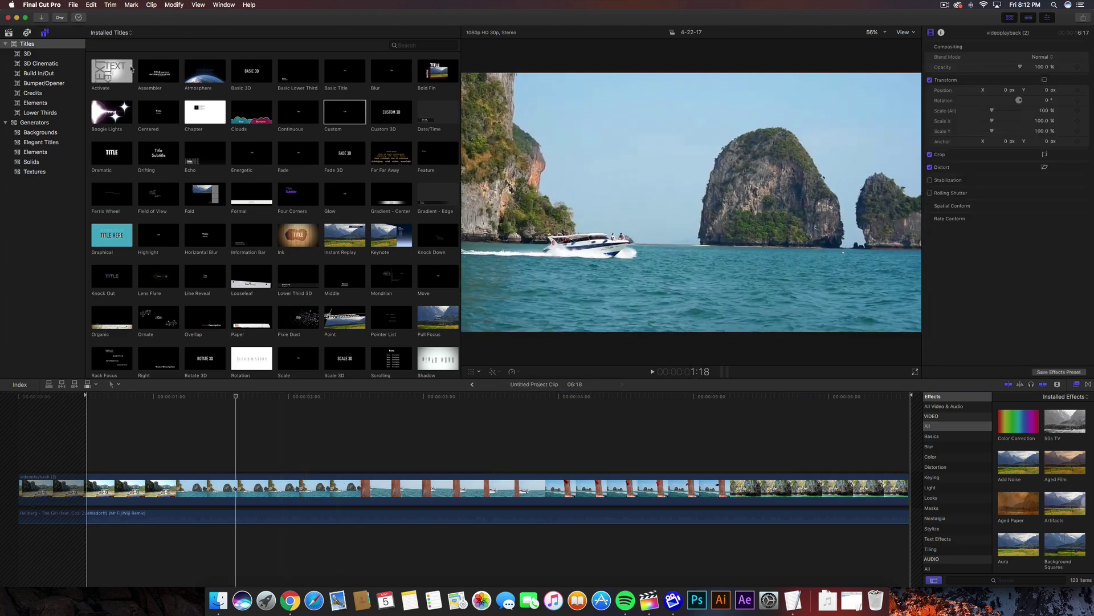
pyautogui.scroll(-2, 274, 228)
pyautogui.click(34, 123)
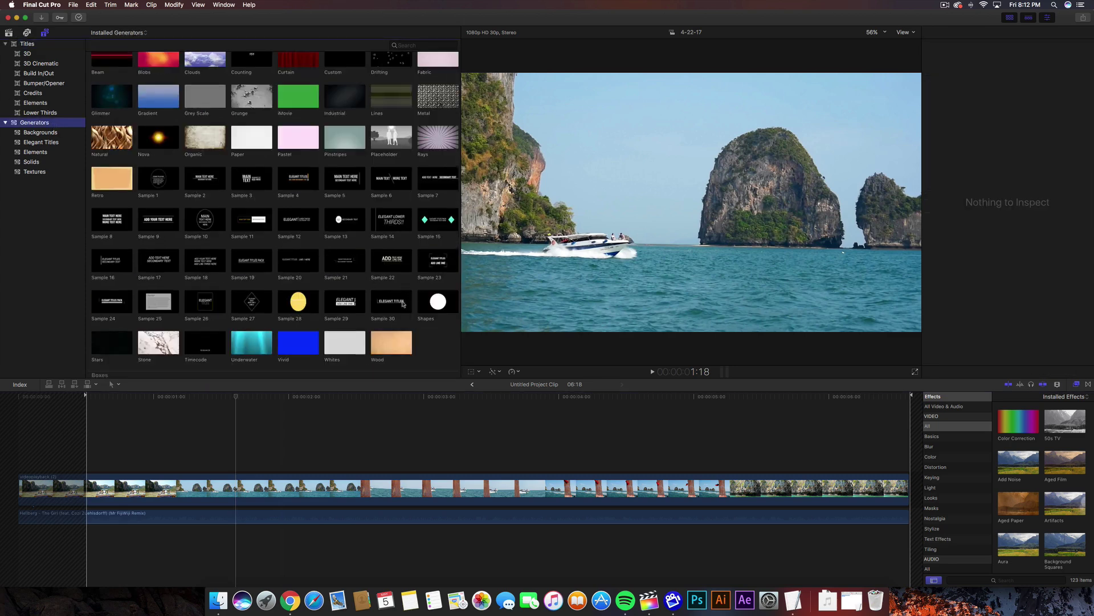
# Preview title generators, place Sample 26 above the speedboat clip, and play it.
pyautogui.click(296, 177)
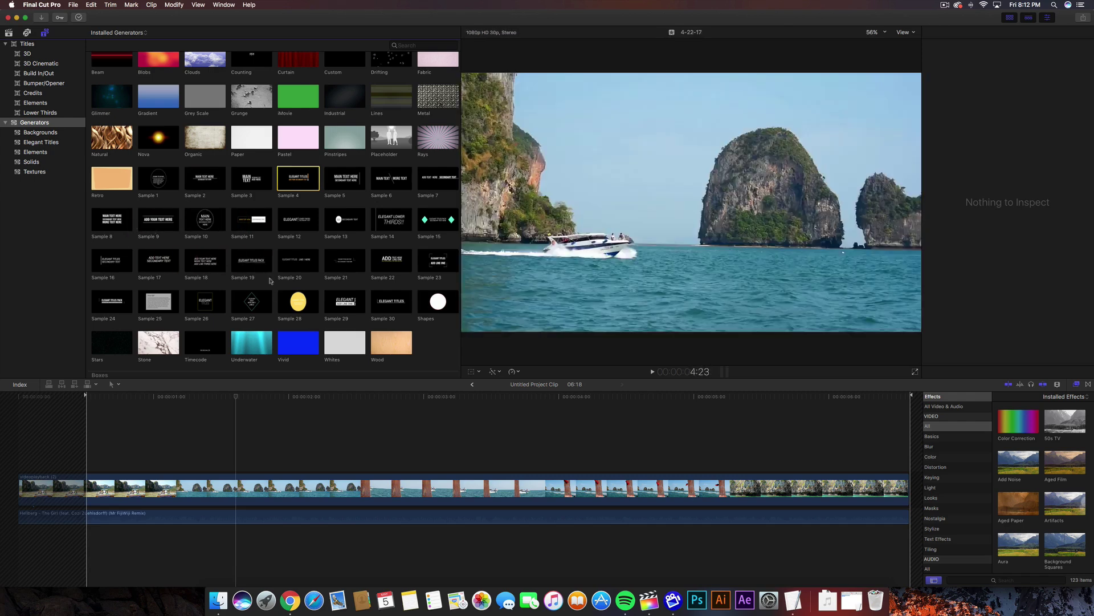
pyautogui.click(437, 260)
pyautogui.moveTo(195, 302); pyautogui.dragTo(120, 446)
pyautogui.press('space')
pyautogui.press('space')
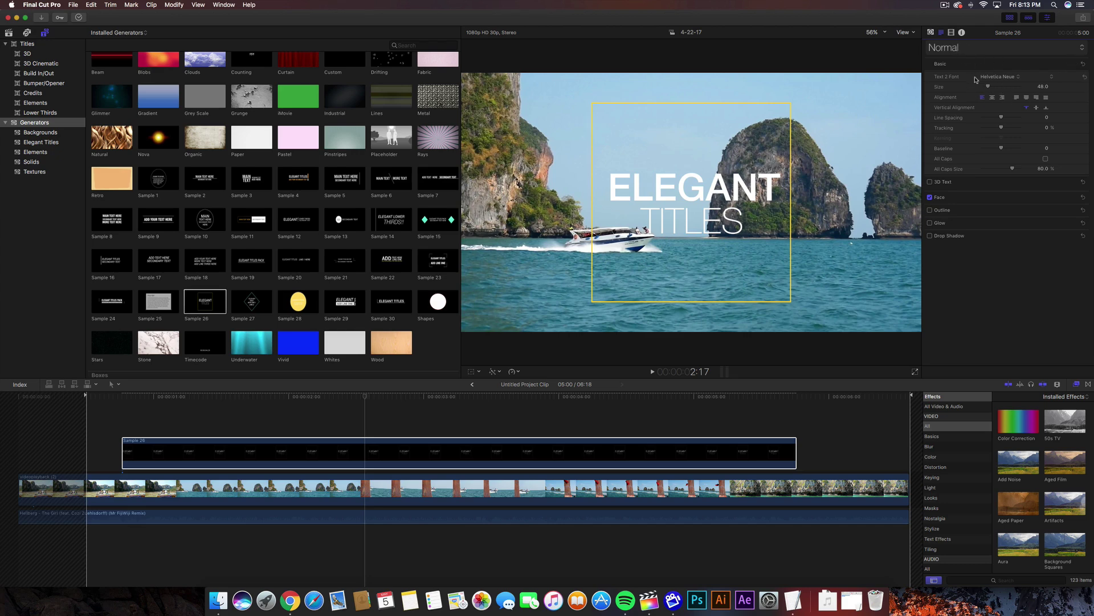
# Replace the ELEGANT TITLES text with BANGKOK and THAILAND in the title's parameters.
pyautogui.click(933, 34)
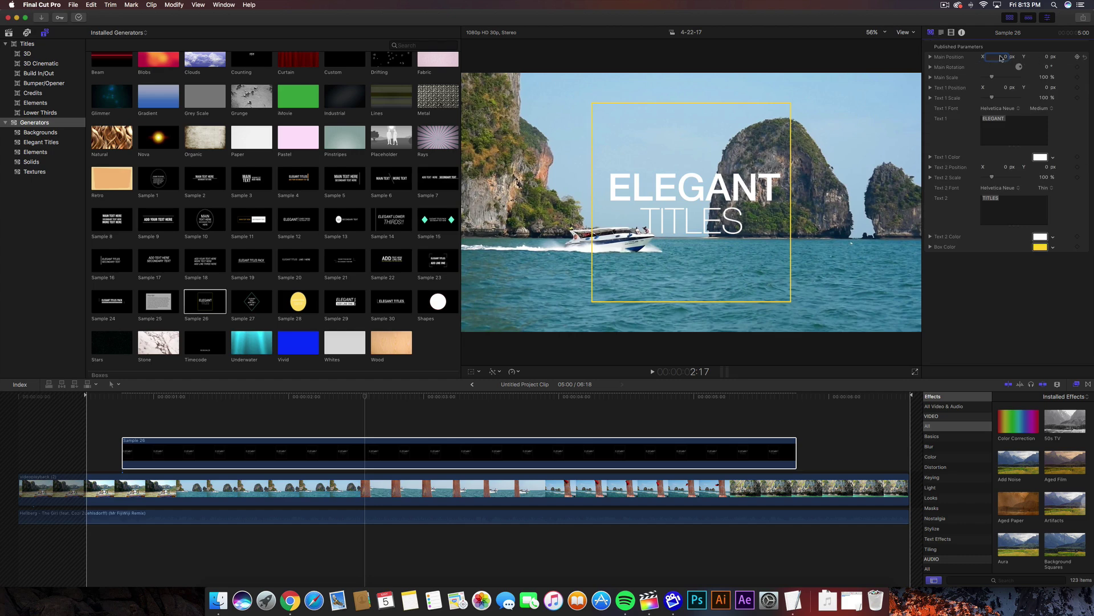
pyautogui.moveTo(1005, 60); pyautogui.dragTo(983, 59)
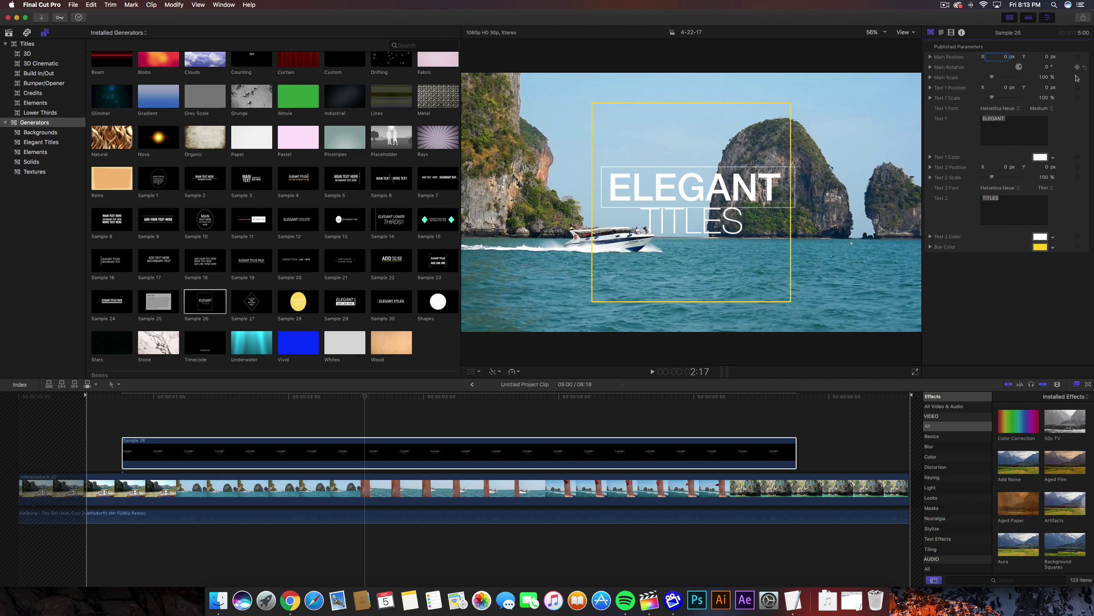
pyautogui.moveTo(1020, 130); pyautogui.dragTo(946, 119)
pyautogui.write('BANGKOK')
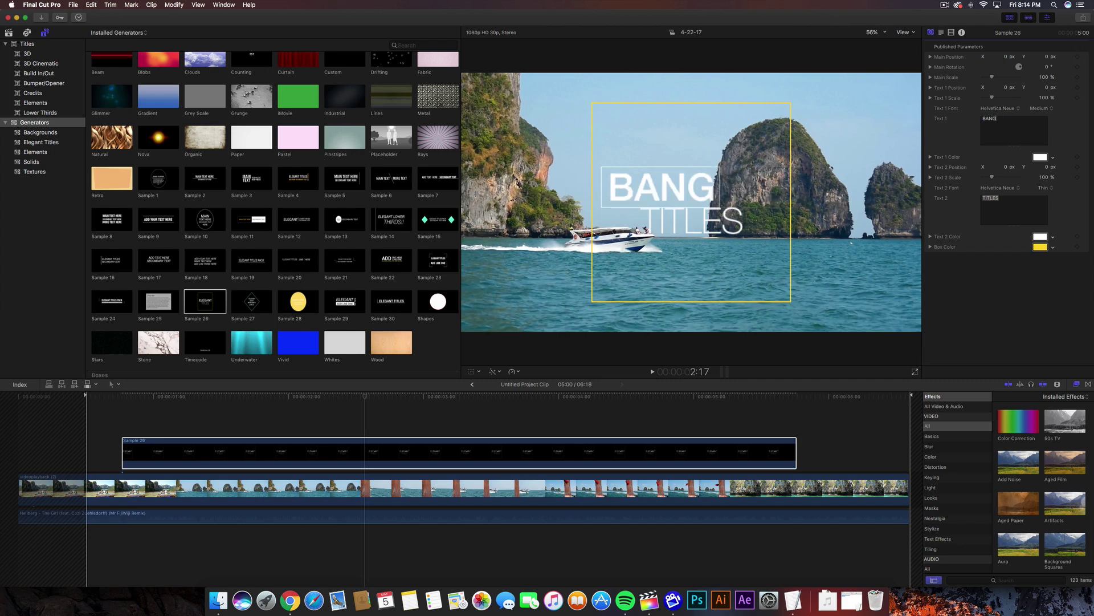
pyautogui.write('THAILAND')
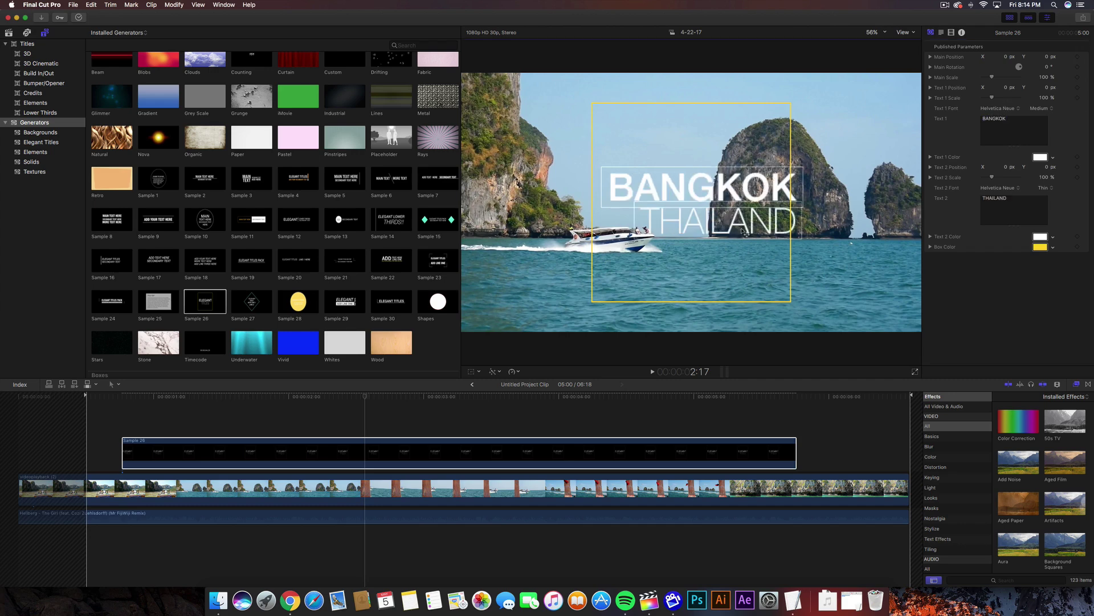
# Scale the THAILAND line up to 115%.
pyautogui.click(710, 224)
pyautogui.moveTo(716, 210); pyautogui.dragTo(702, 211)
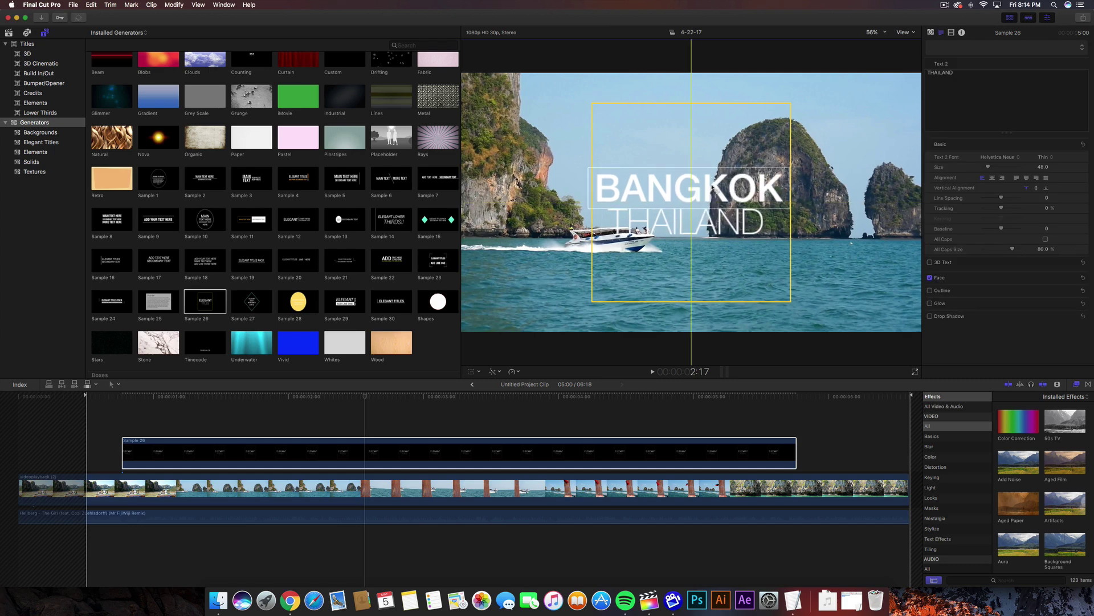
pyautogui.click(686, 231)
pyautogui.moveTo(989, 169); pyautogui.dragTo(987, 164)
pyautogui.click(930, 32)
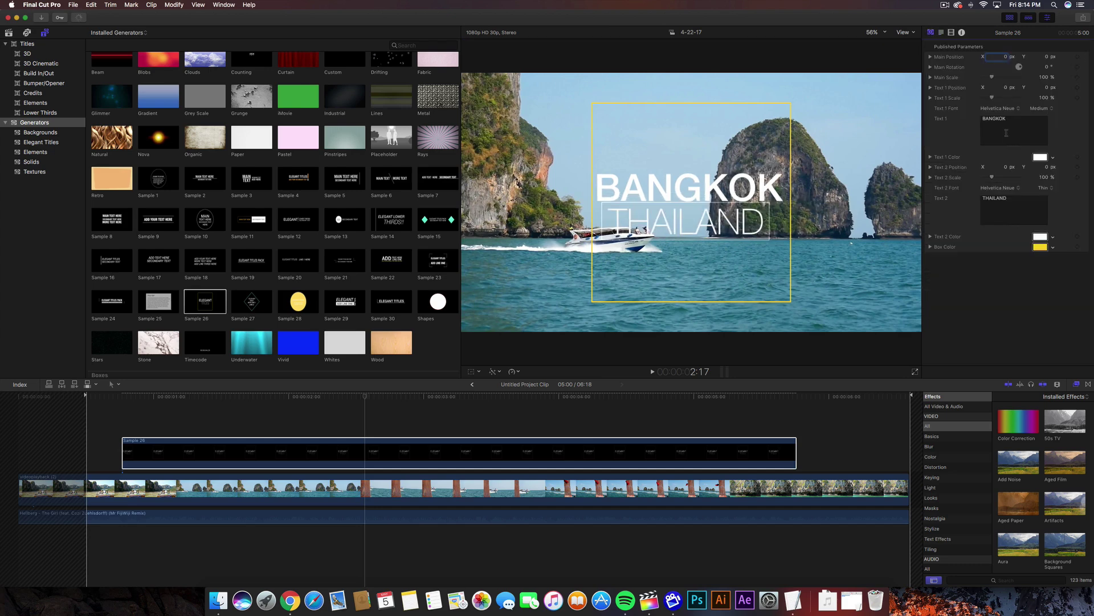
pyautogui.moveTo(993, 179); pyautogui.dragTo(995, 179)
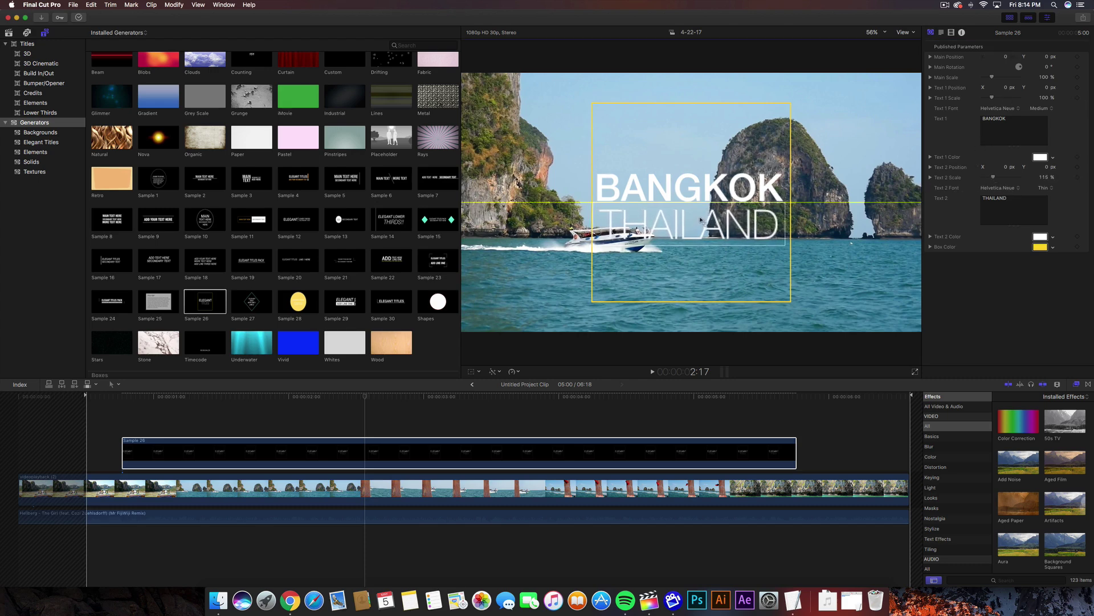
pyautogui.click(1001, 189)
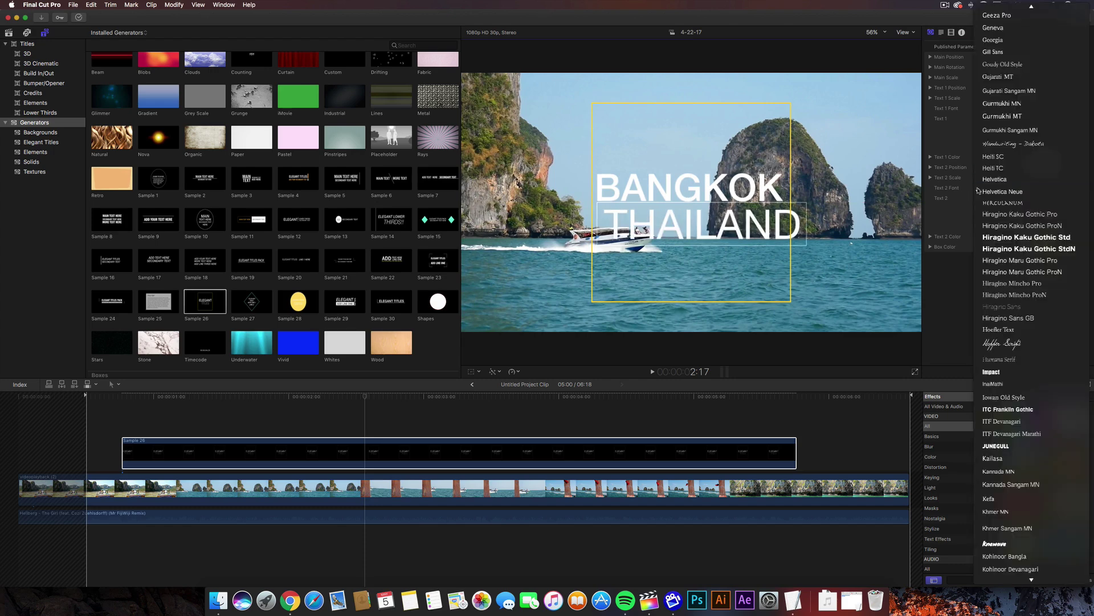
# Leave the THAILAND font unchanged and reselect the Sample 26 title clip.
pyautogui.press('Escape')
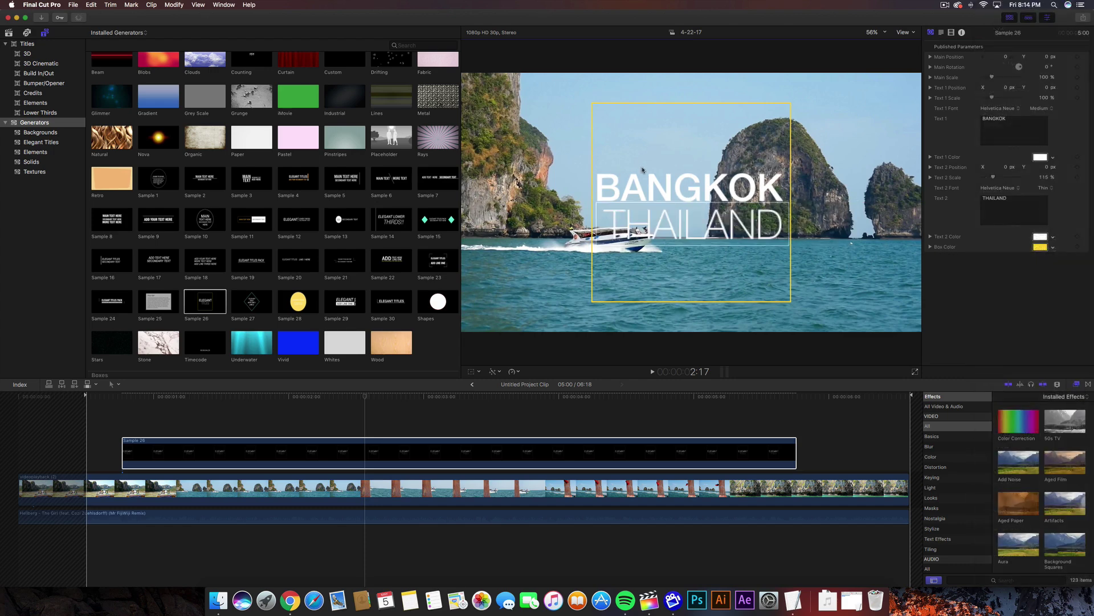
pyautogui.doubleClick(687, 229)
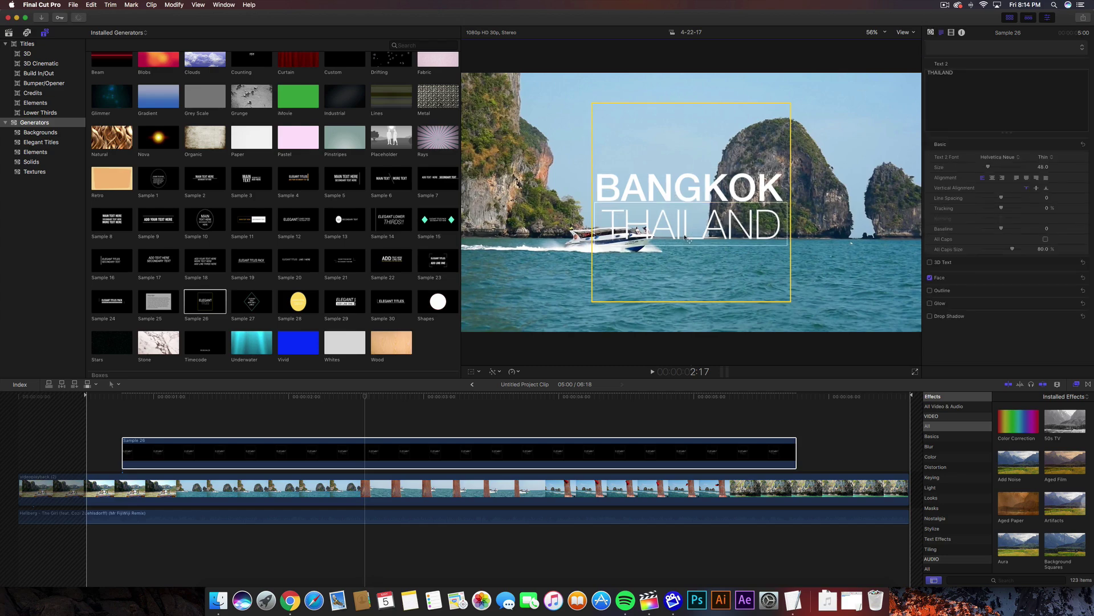
pyautogui.click(350, 455)
pyautogui.click(368, 455)
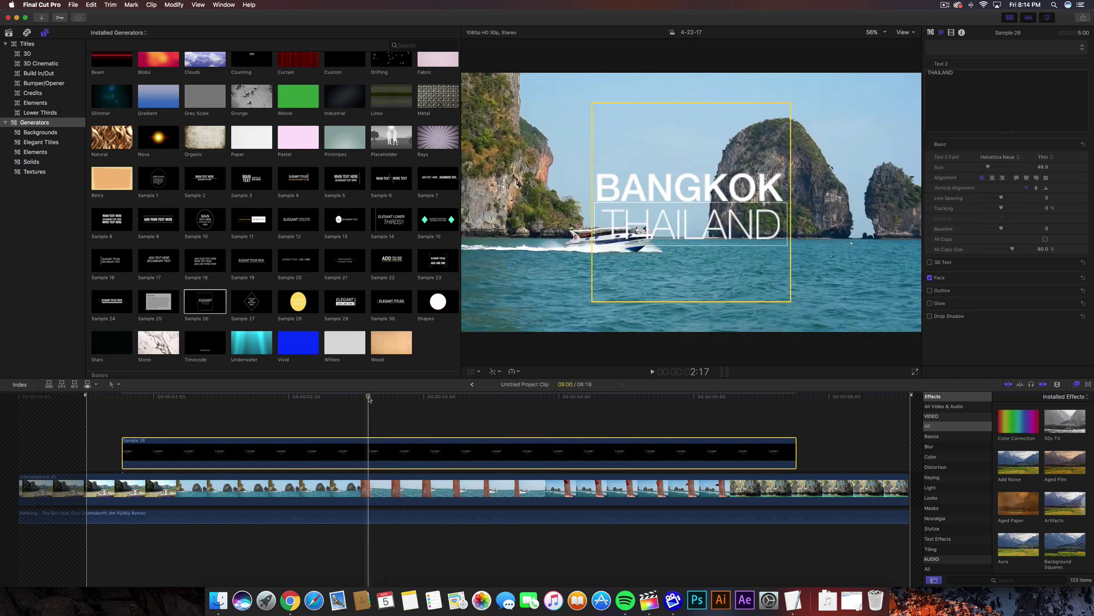
pyautogui.click(931, 32)
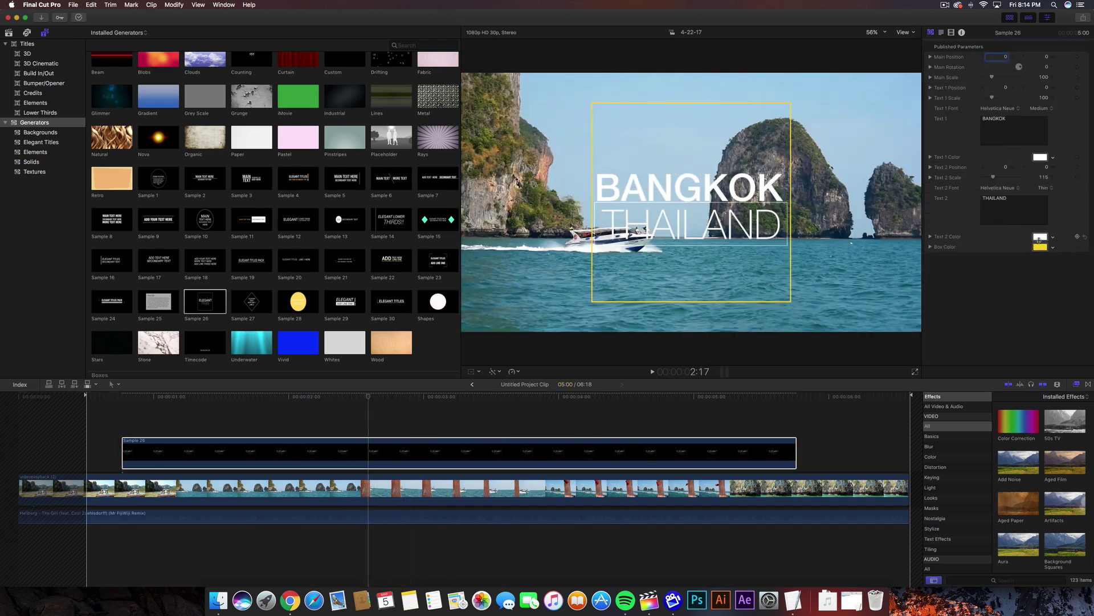
# Change the title's box colour from yellow to orange.
pyautogui.click(1043, 249)
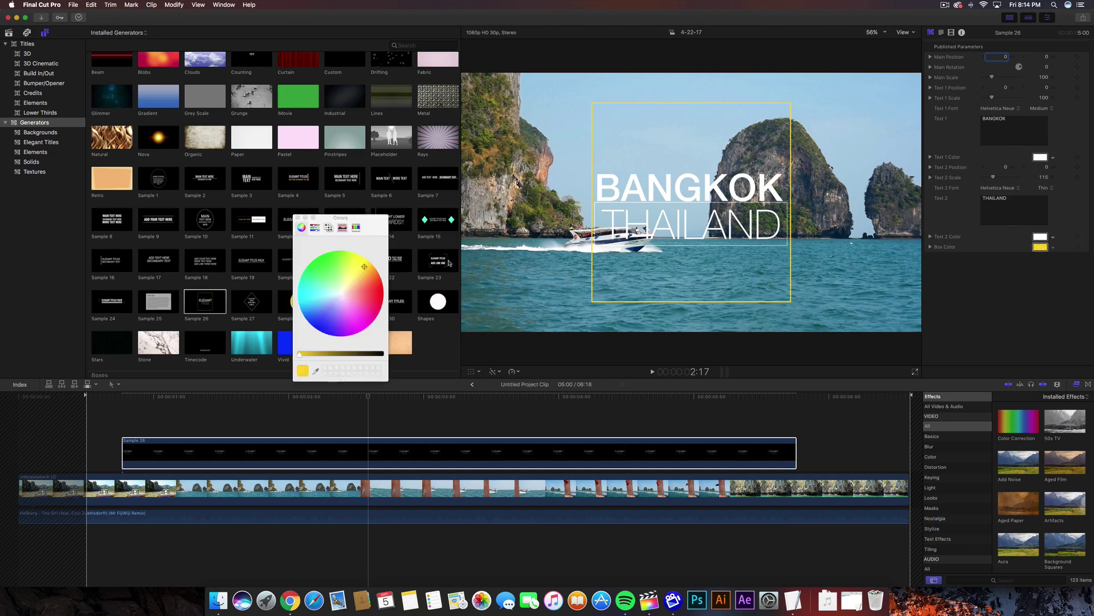
pyautogui.click(383, 296)
pyautogui.moveTo(336, 282); pyautogui.dragTo(365, 273)
pyautogui.click(296, 217)
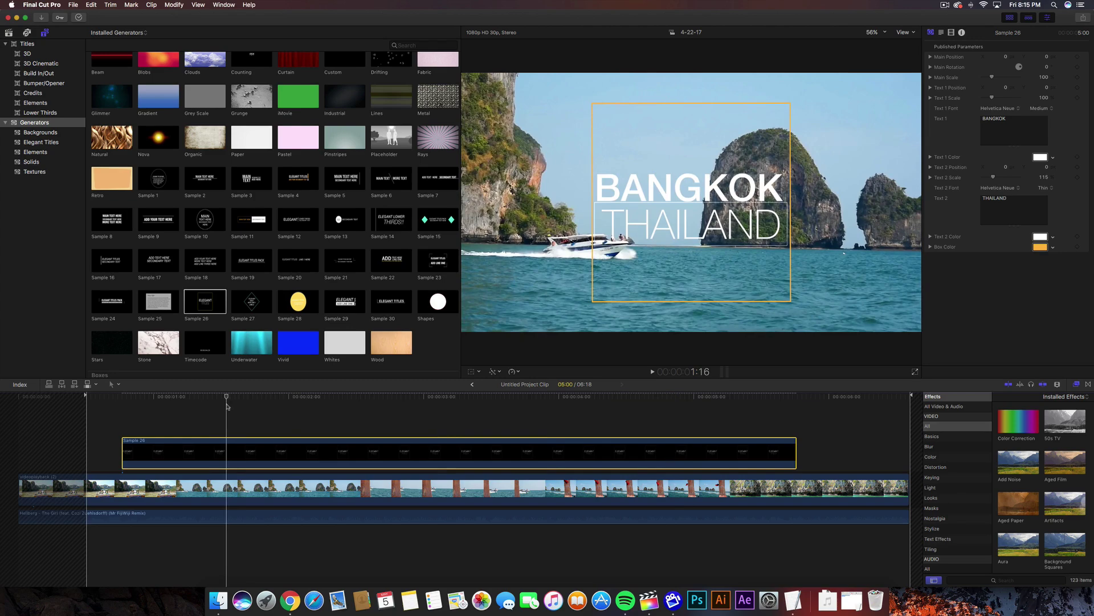
pyautogui.scroll(2, 280, 76)
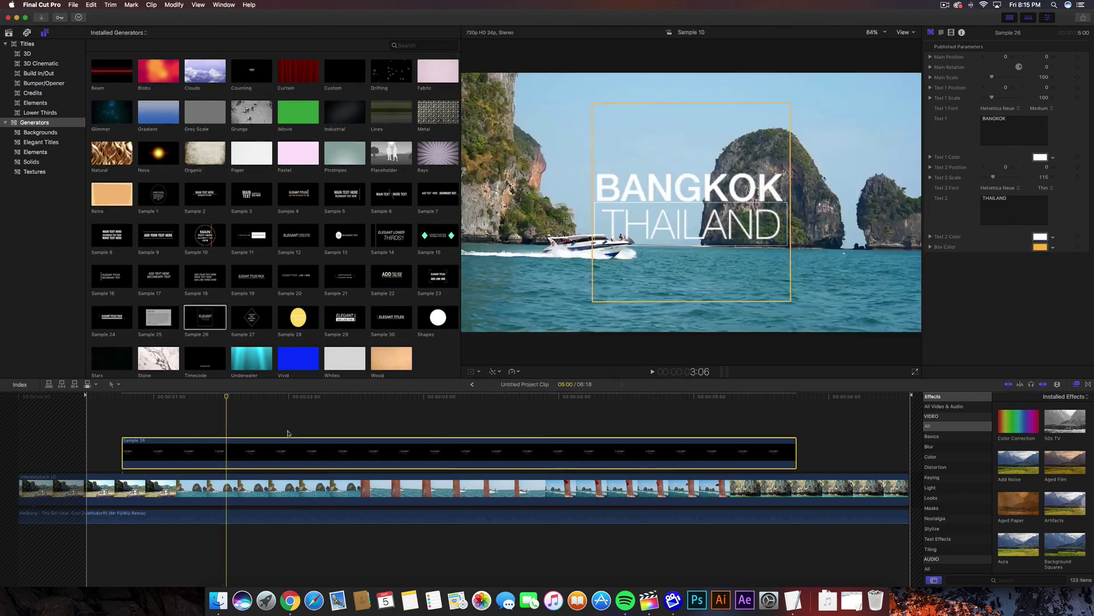
# Scrub the timeline and play the project to check the BANGKOK / THAILAND title.
pyautogui.click(305, 396)
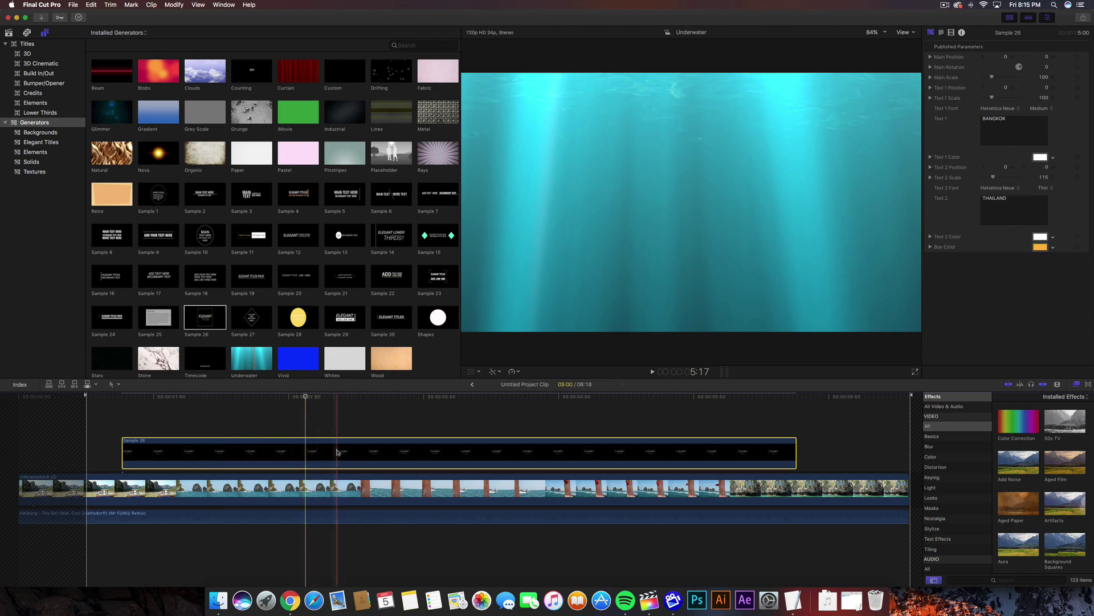
pyautogui.click(330, 399)
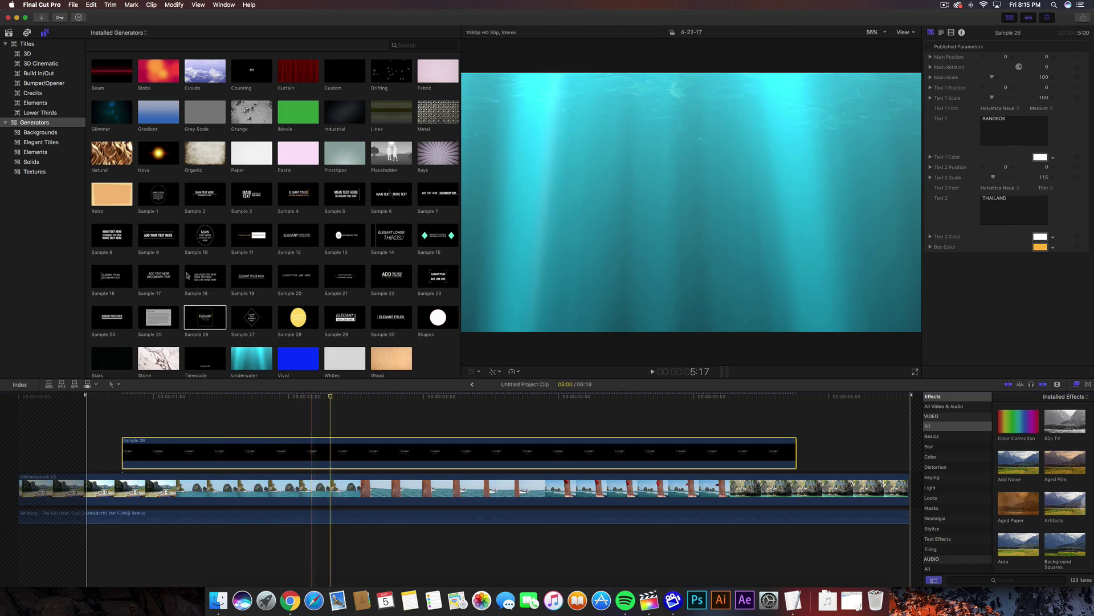
pyautogui.moveTo(276, 398); pyautogui.dragTo(233, 399)
pyautogui.press('space')
pyautogui.press('space')
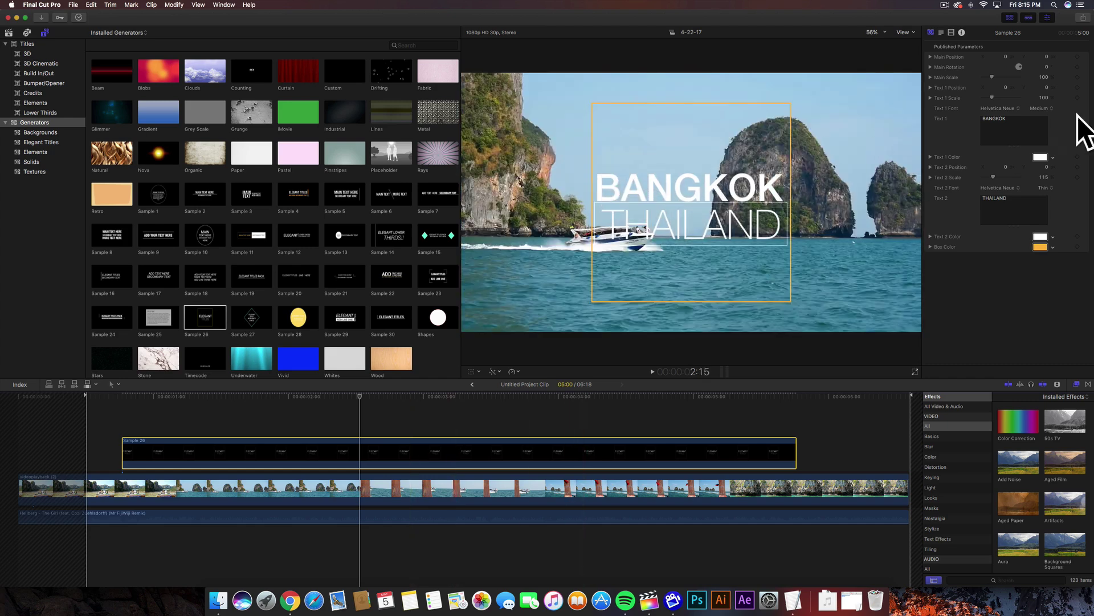
# Reduce the title's Main Scale to 46% and play it back over the clip.
pyautogui.moveTo(994, 79); pyautogui.dragTo(987, 77)
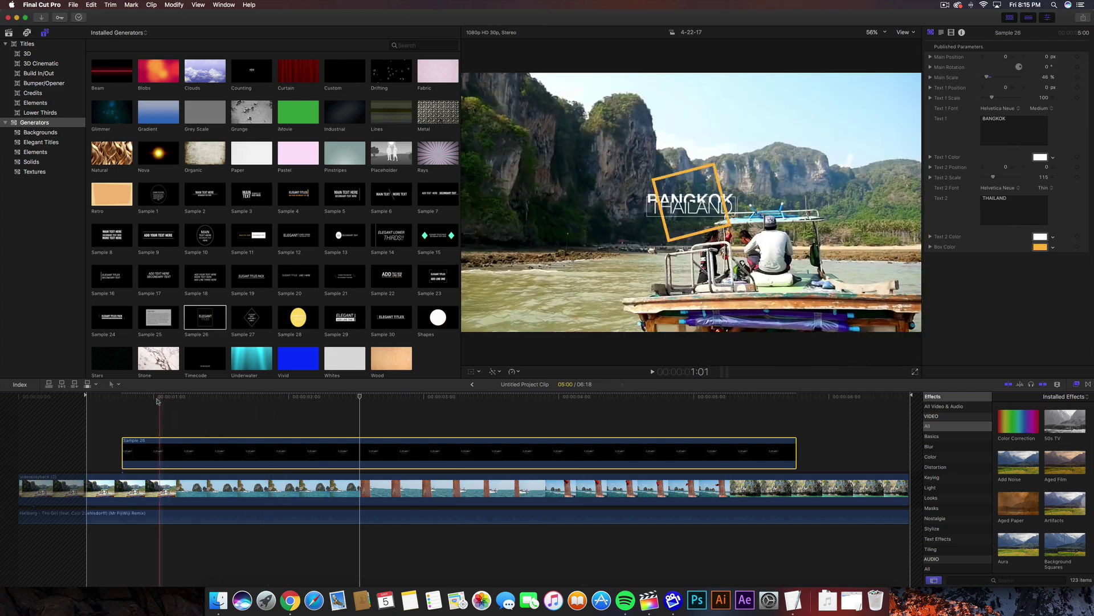
pyautogui.click(116, 398)
pyautogui.press('space')
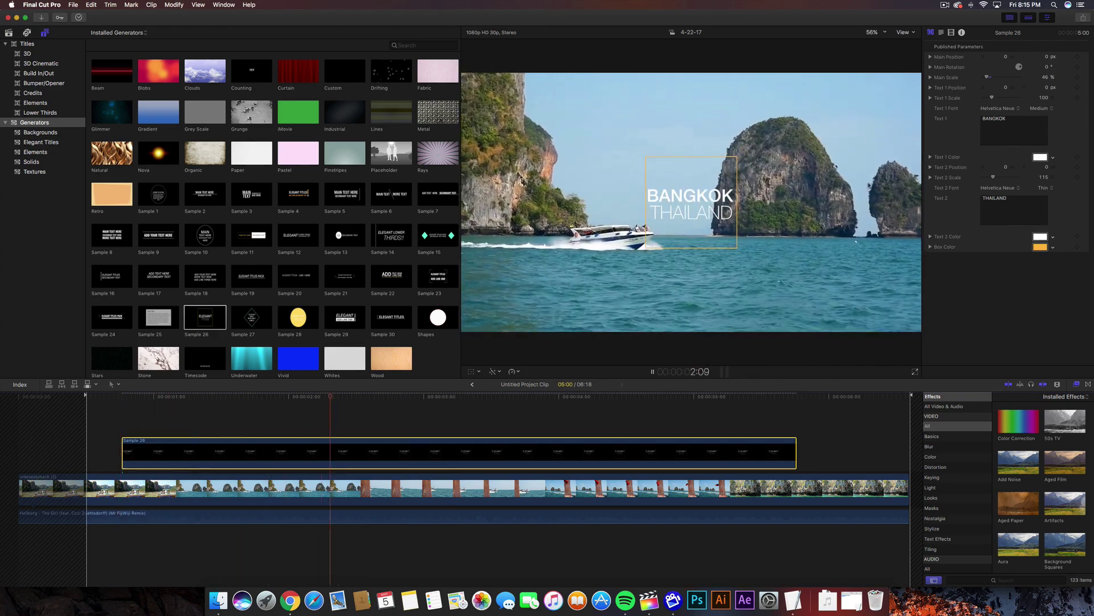
pyautogui.press('space')
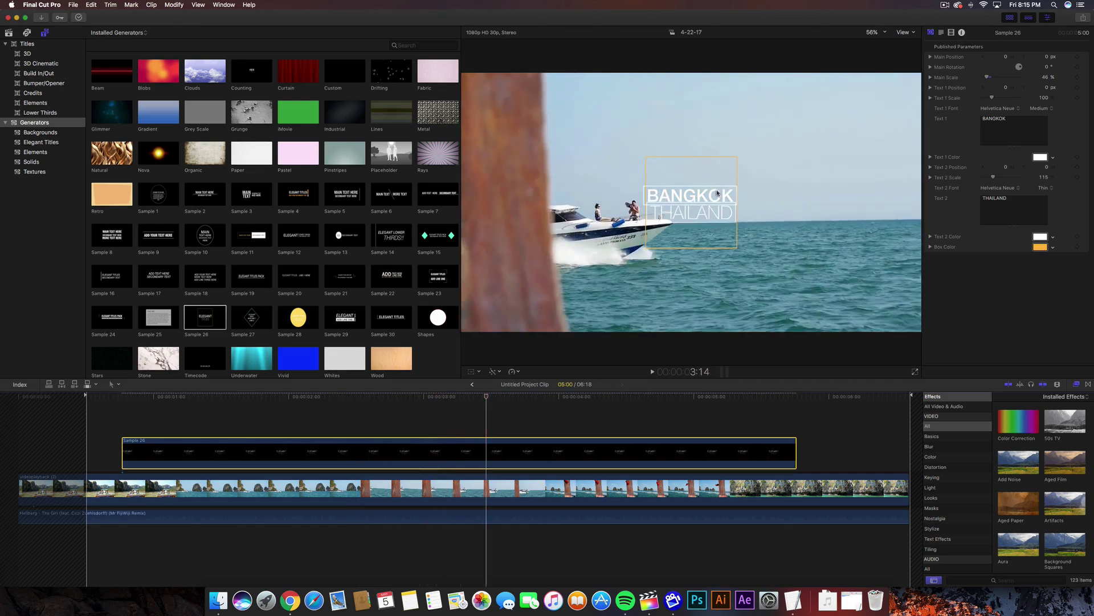